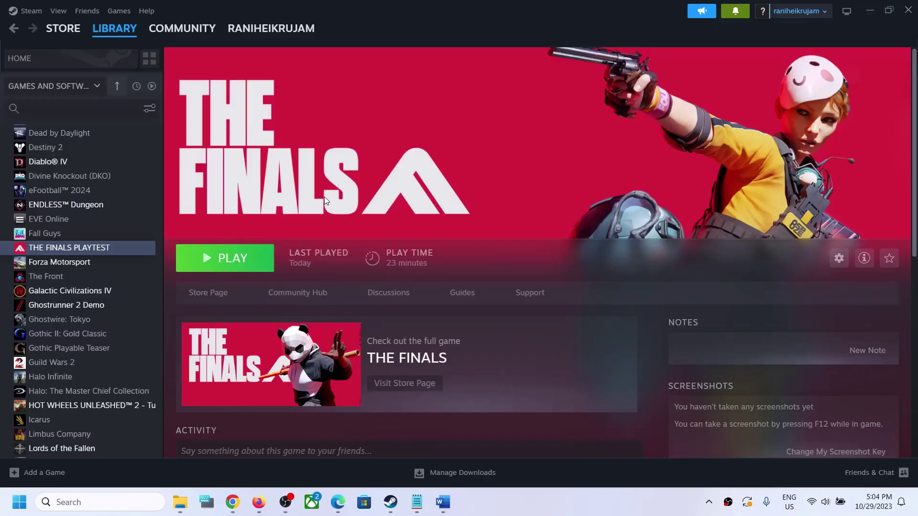
pyautogui.click(447, 509)
pyautogui.moveTo(41, 296); pyautogui.dragTo(60, 293)
pyautogui.click(666, 329)
pyautogui.click(277, 333)
pyautogui.moveTo(505, 293); pyautogui.dragTo(191, 293)
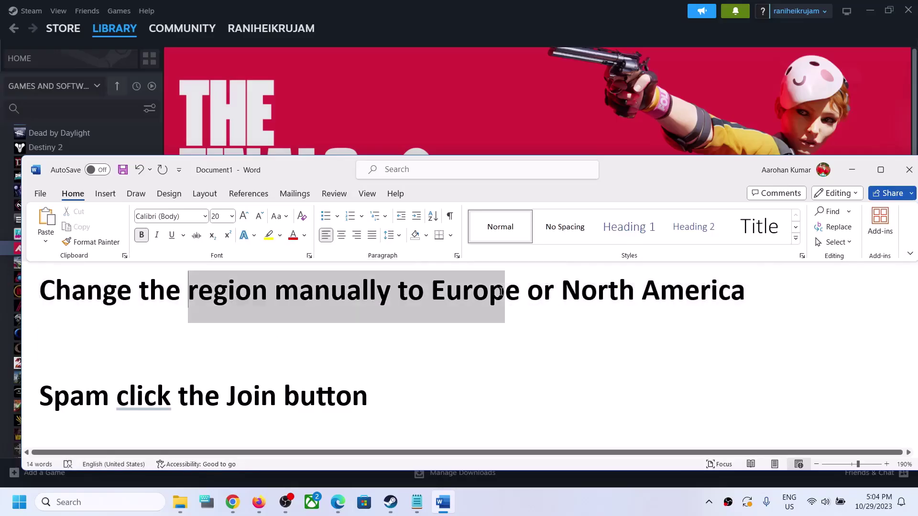
pyautogui.click(852, 170)
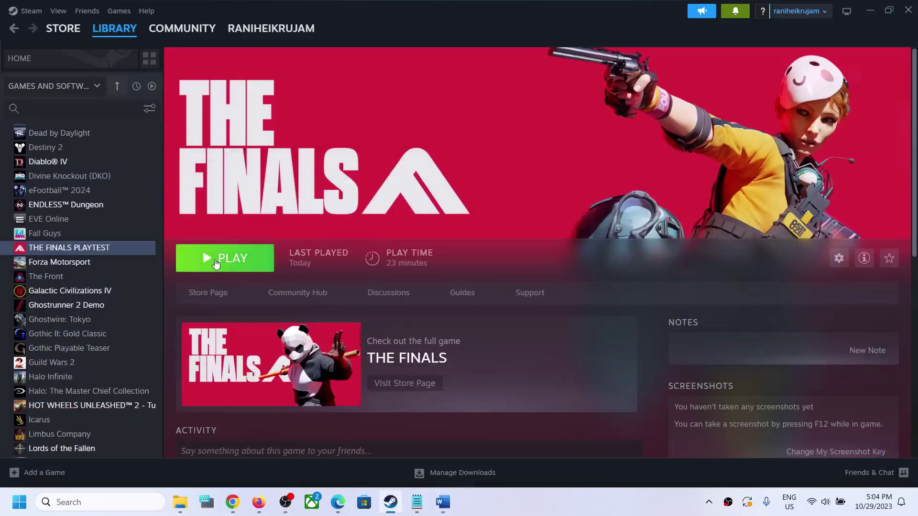
# Step: Launch THE FINALS playtest and open its settings from the pause menu
pyautogui.click(544, 497)
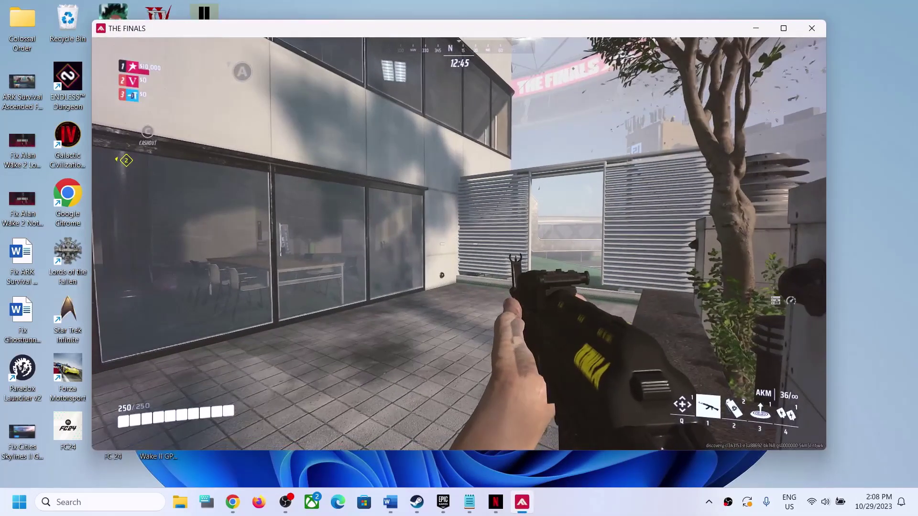
pyautogui.press('Escape')
pyautogui.click(467, 200)
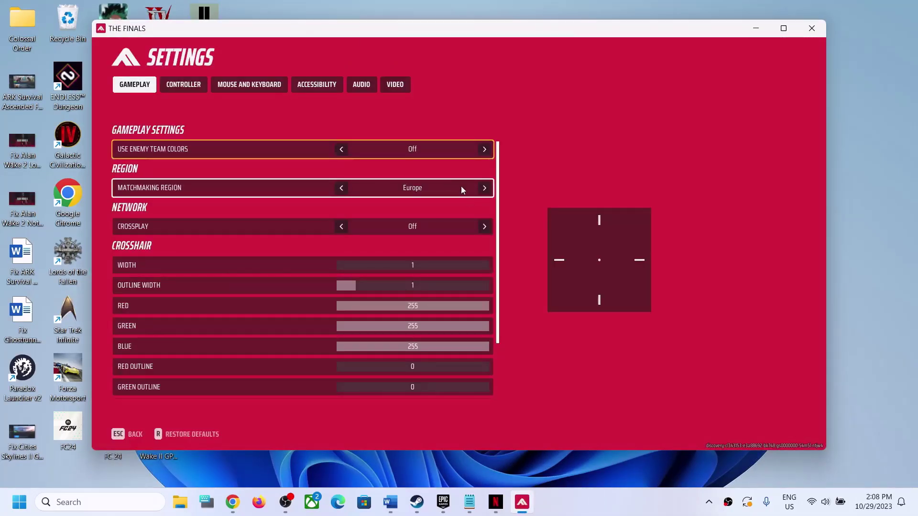
# Step: Cycle the matchmaking region through Automatic, Asia and North America, leaving it on Europe
pyautogui.click(342, 189)
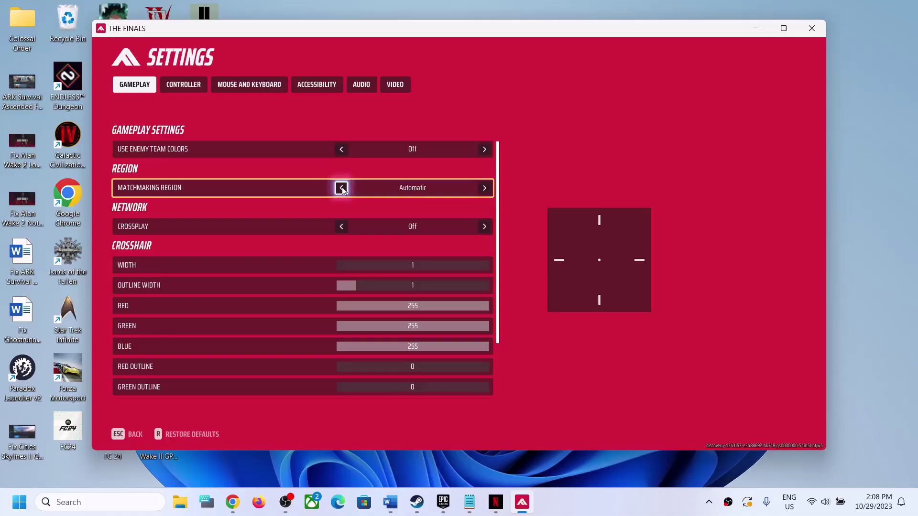
pyautogui.click(342, 189)
pyautogui.click(342, 189)
pyautogui.click(342, 189)
pyautogui.click(343, 189)
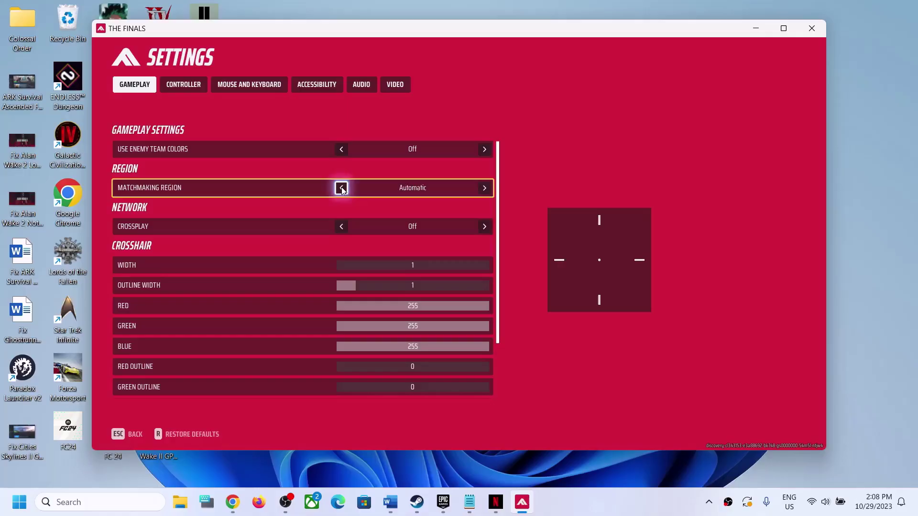
pyautogui.click(484, 188)
pyautogui.click(484, 188)
pyautogui.click(484, 189)
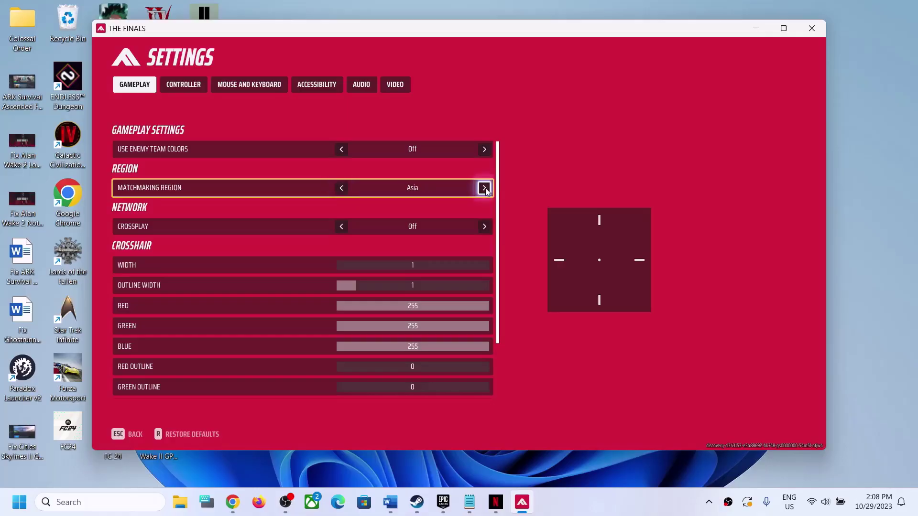
pyautogui.click(342, 188)
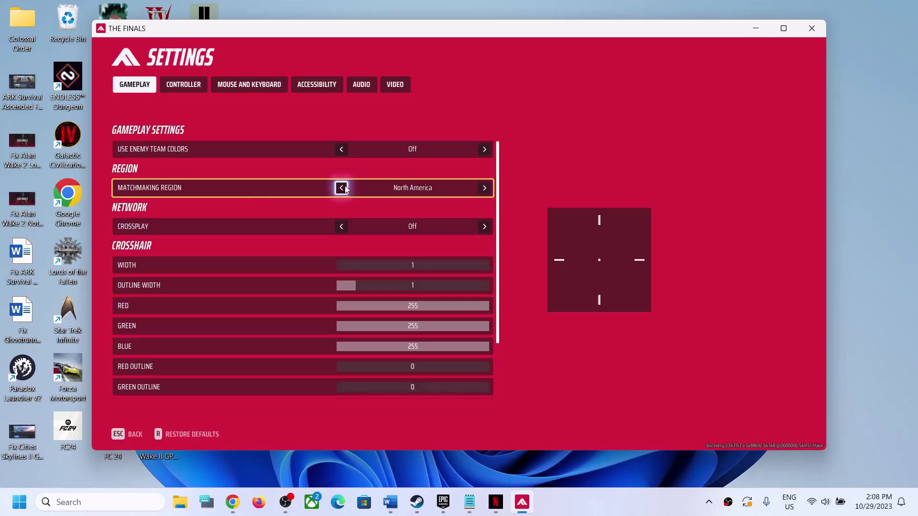
pyautogui.click(342, 187)
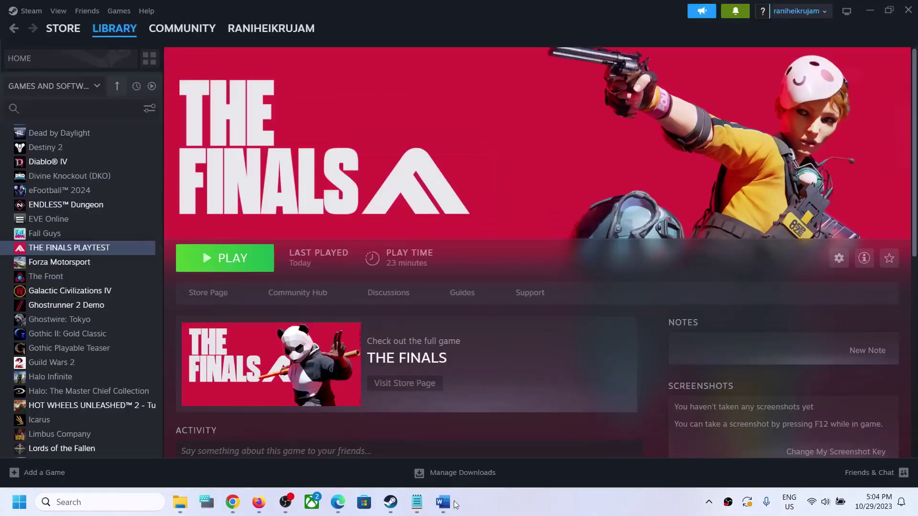
# Step: Highlight the 'Spam click the Join button' tip, then switch to The First Descendant notes
pyautogui.click(430, 449)
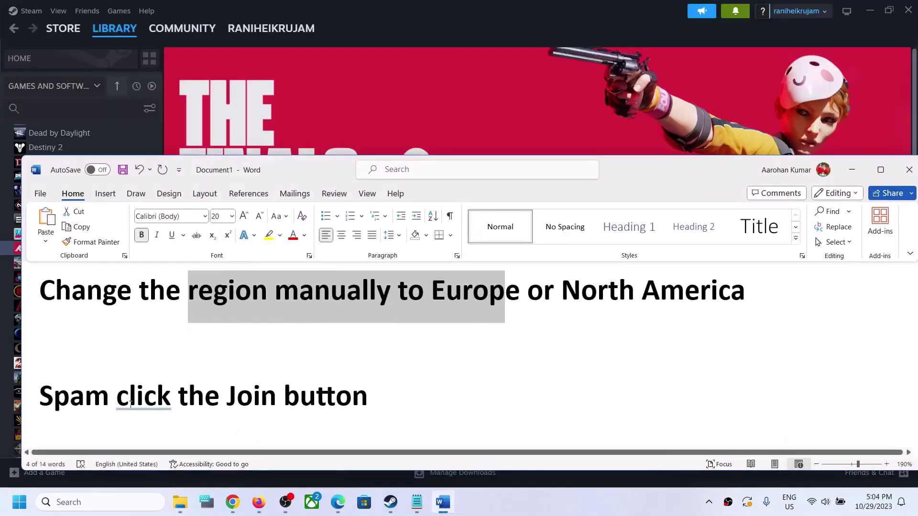
pyautogui.moveTo(67, 398); pyautogui.dragTo(378, 398)
pyautogui.click(300, 396)
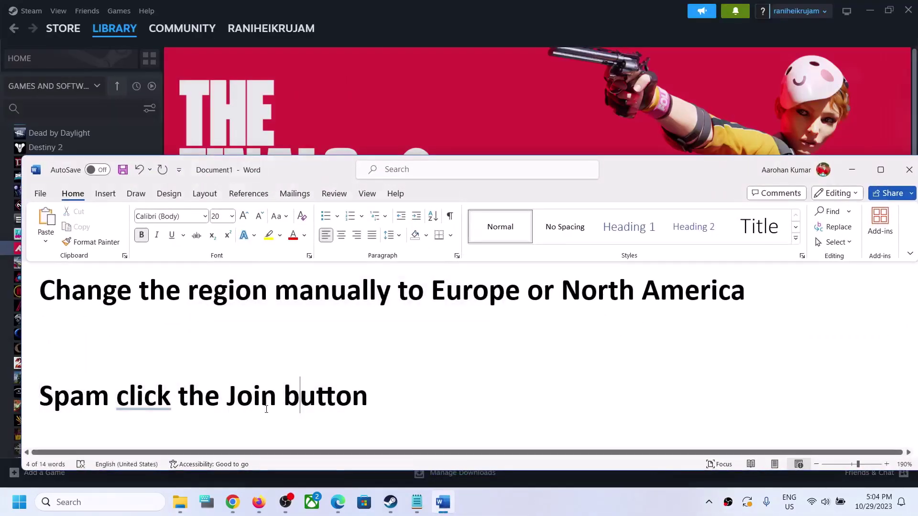
pyautogui.moveTo(118, 398); pyautogui.dragTo(171, 396)
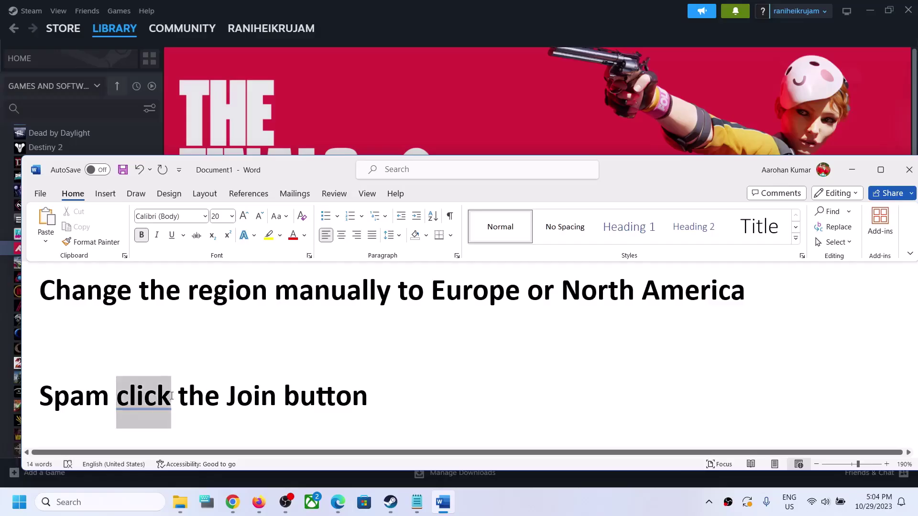
pyautogui.click(85, 396)
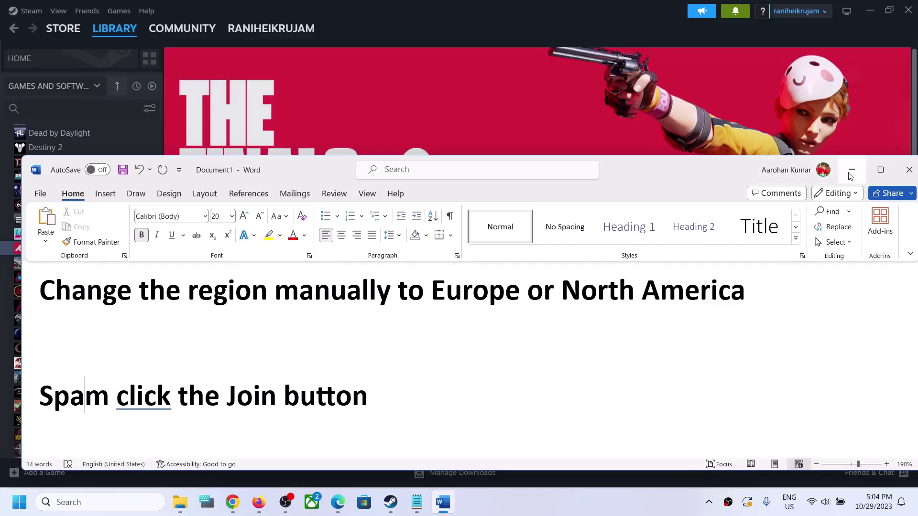
pyautogui.tripleClick(47, 403)
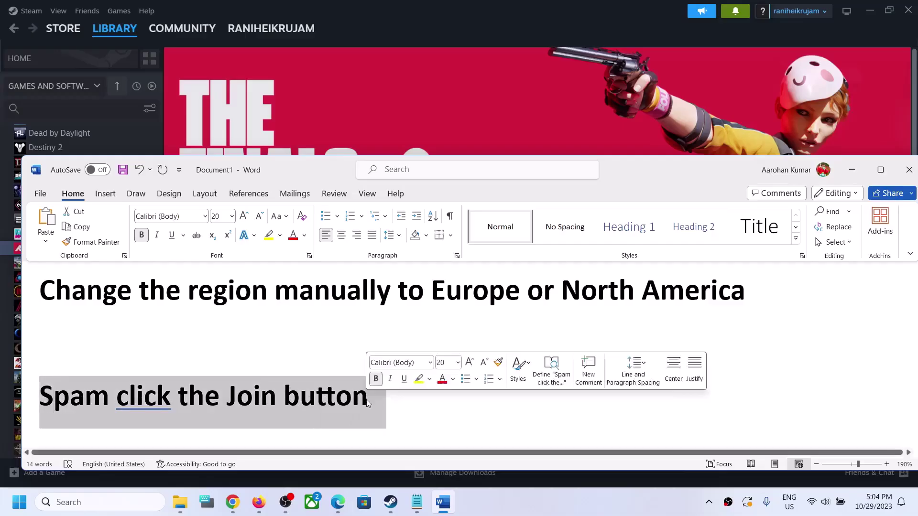
pyautogui.click(852, 170)
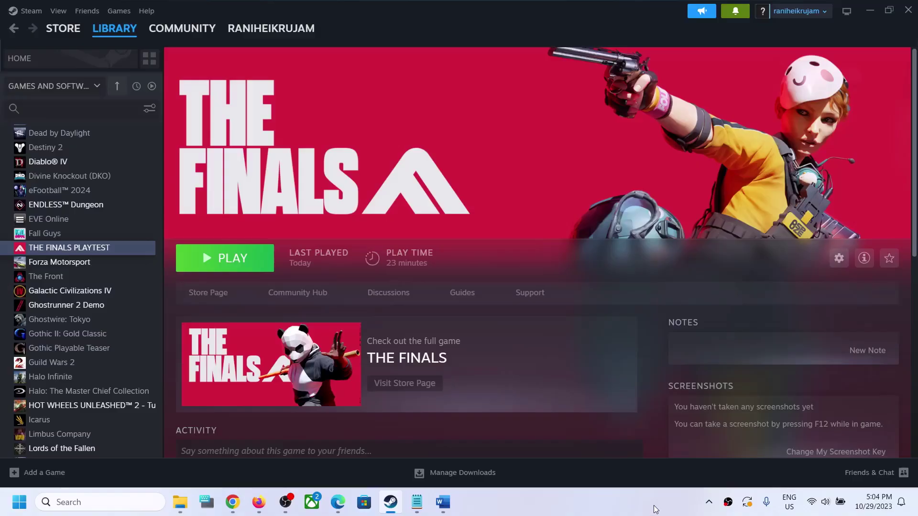
pyautogui.click(655, 510)
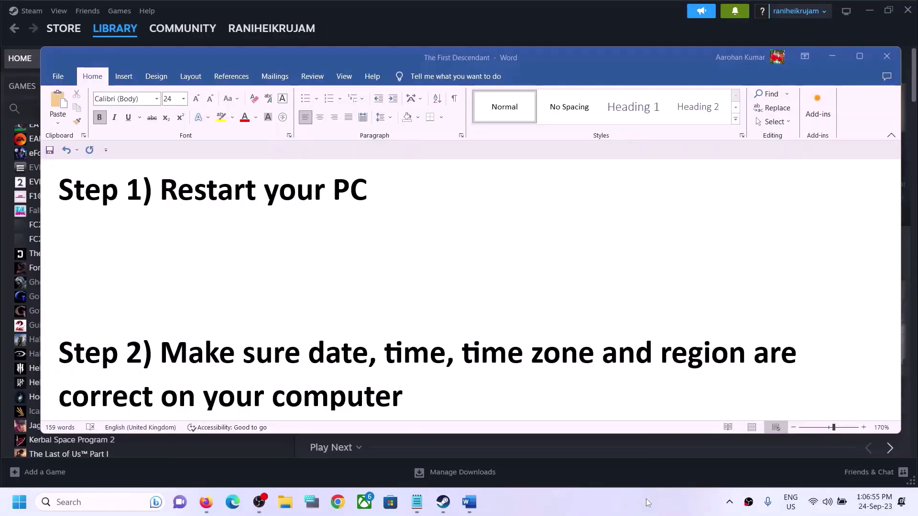
# Step: Show the Restart option in the Start menu's power choices for Step 1, without restarting
pyautogui.click(446, 193)
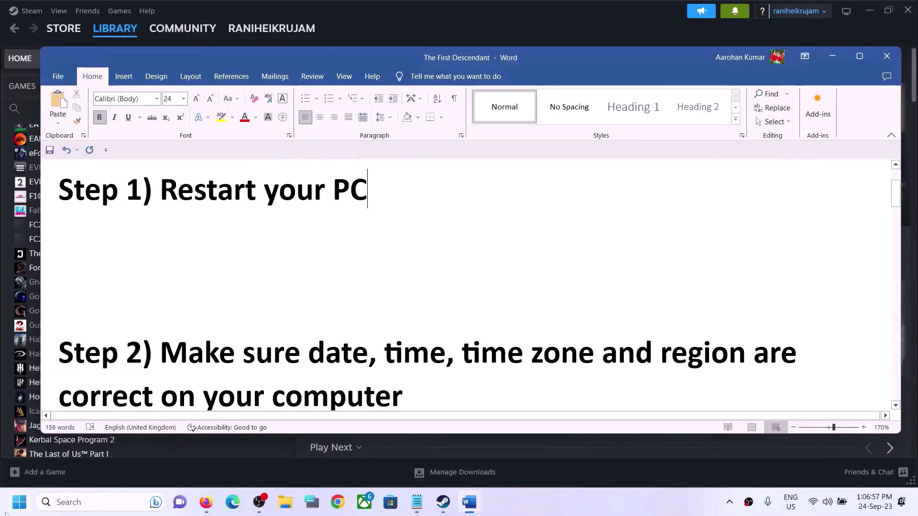
pyautogui.click(18, 505)
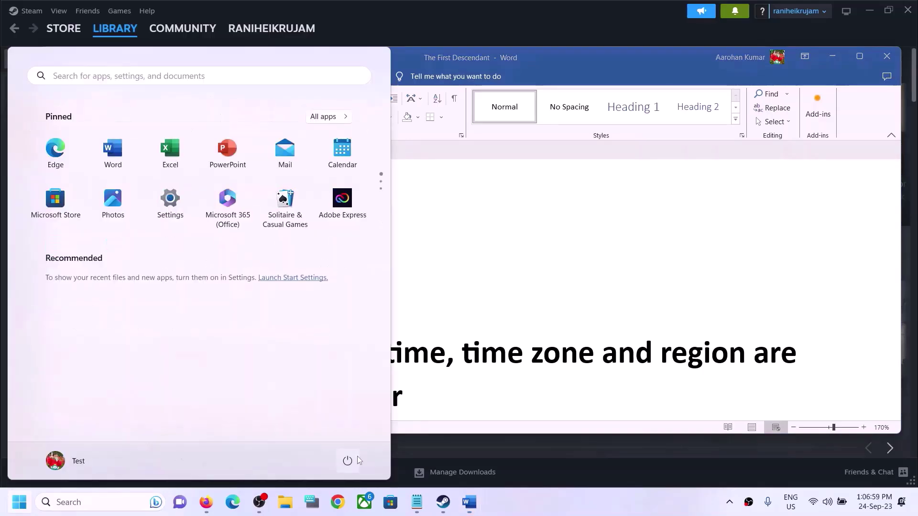
pyautogui.click(349, 461)
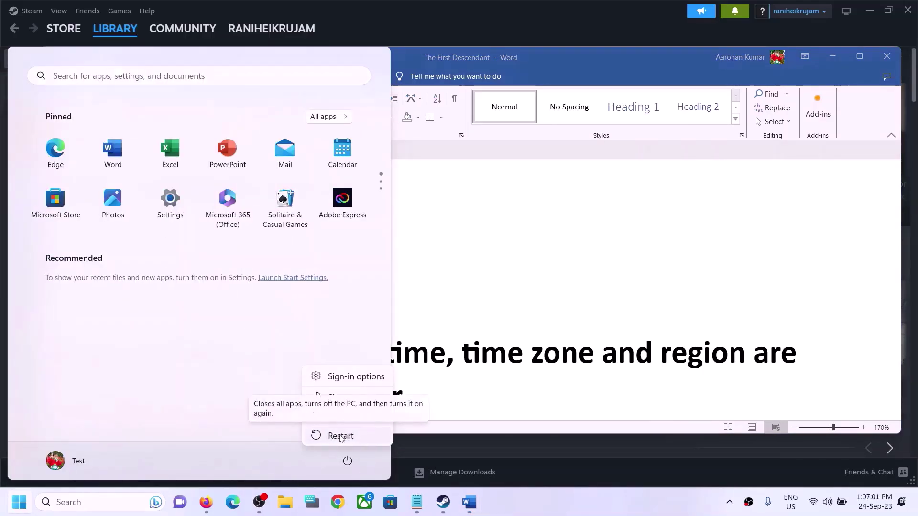
pyautogui.click(522, 263)
# Step: Highlight Step 2's date and time instruction and bring up the taskbar clock's options
pyautogui.click(498, 258)
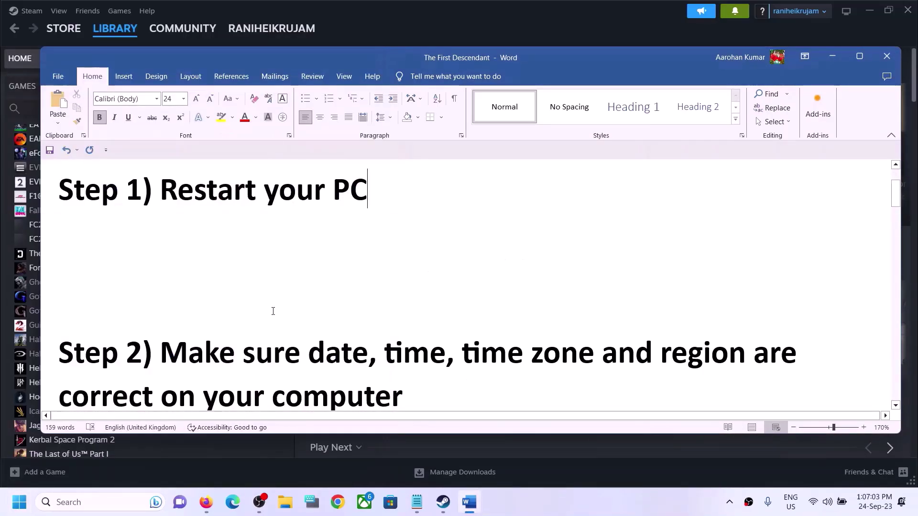
pyautogui.scroll(-1, 271, 312)
pyautogui.moveTo(159, 311); pyautogui.dragTo(391, 349)
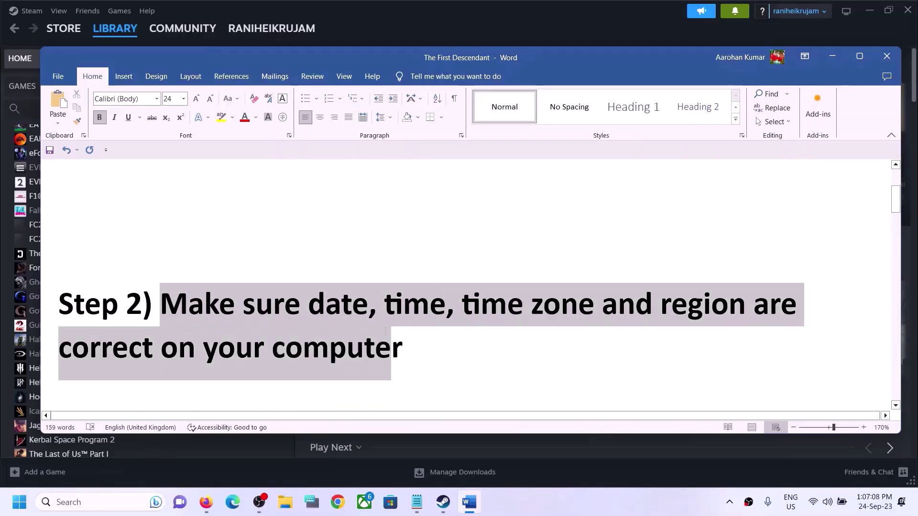
pyautogui.rightClick(877, 511)
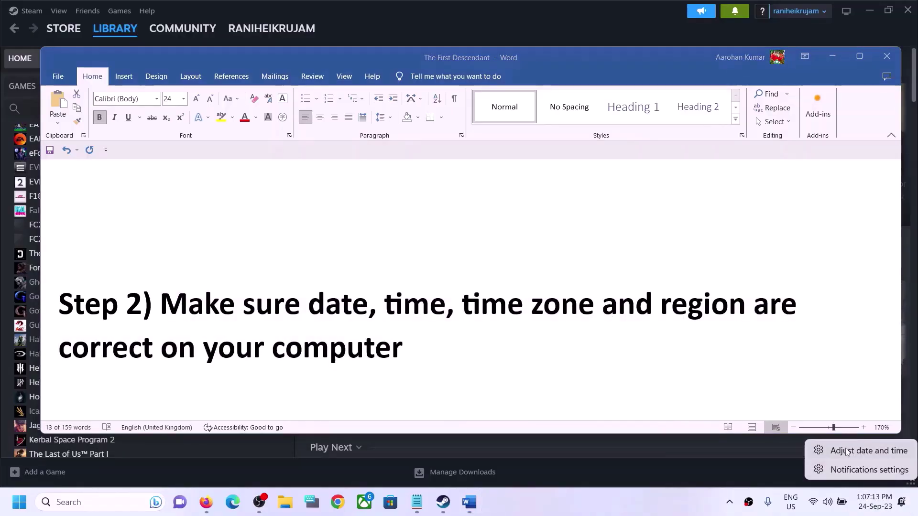
# Step: Toggle 'Set time automatically' off and on, then sync the clock with the time server
pyautogui.click(868, 451)
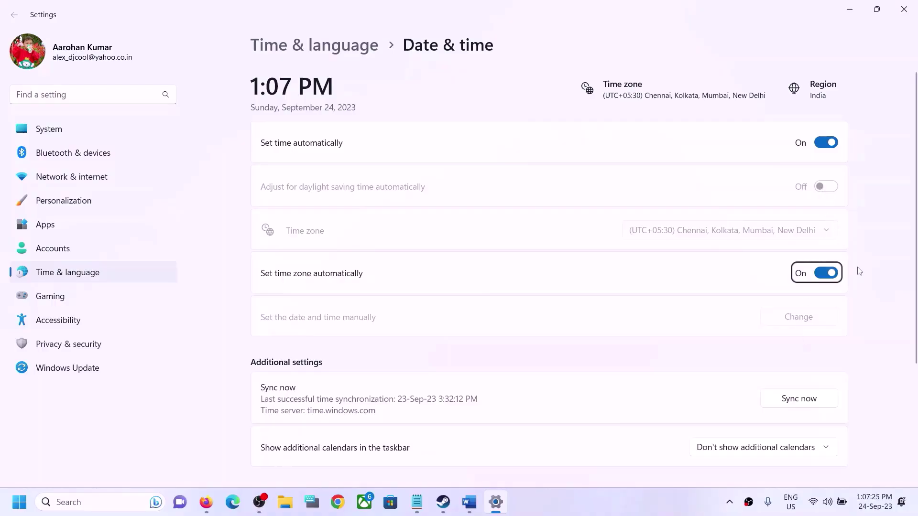
pyautogui.click(827, 142)
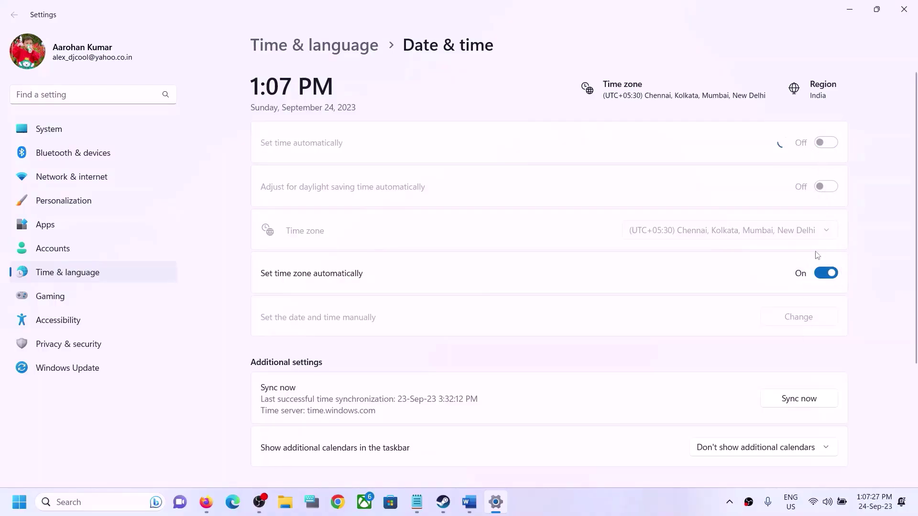
pyautogui.click(829, 143)
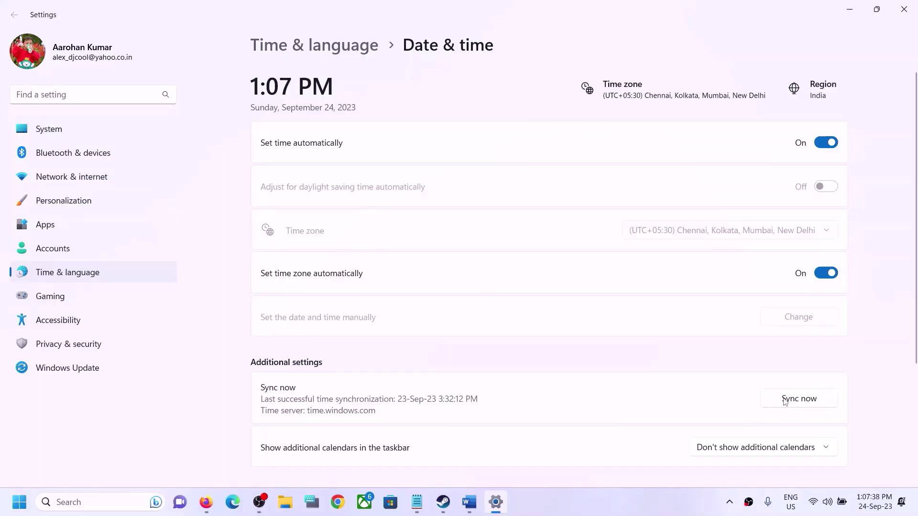
pyautogui.click(808, 401)
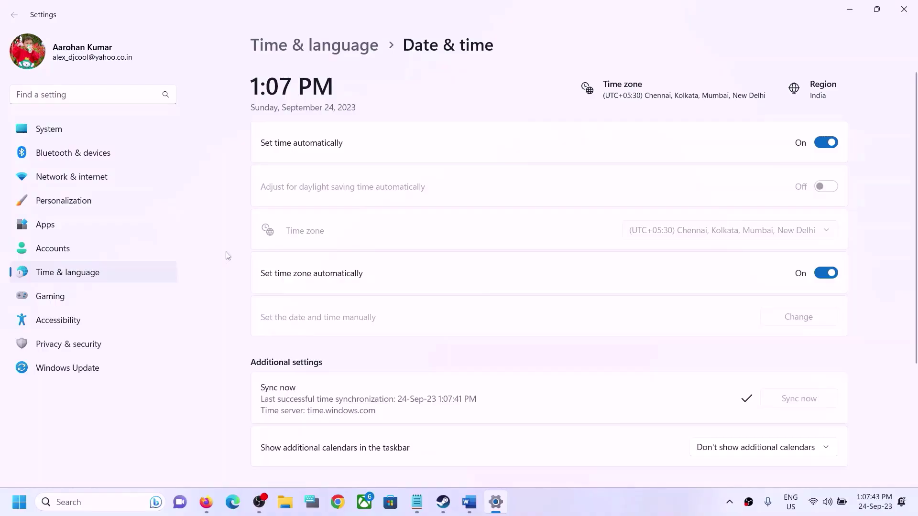
# Step: Check the Language & region country setting, leaving it as India
pyautogui.click(114, 277)
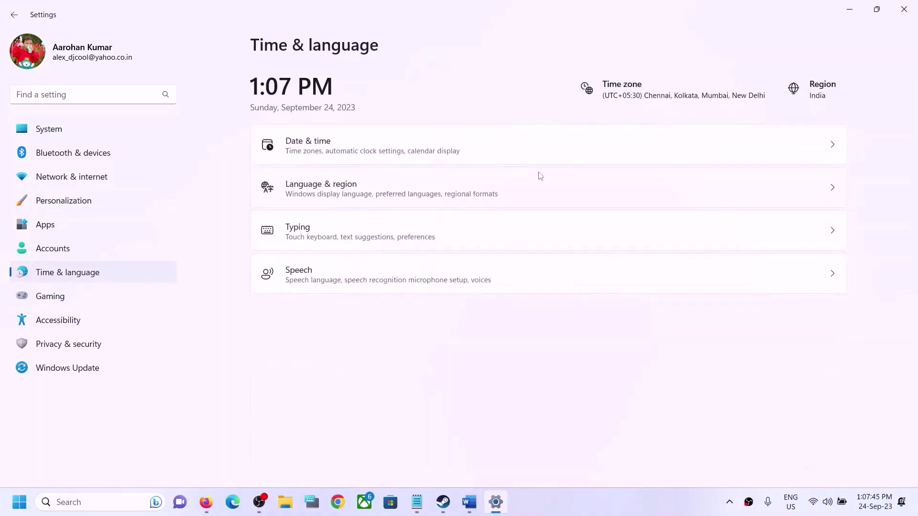
pyautogui.click(434, 192)
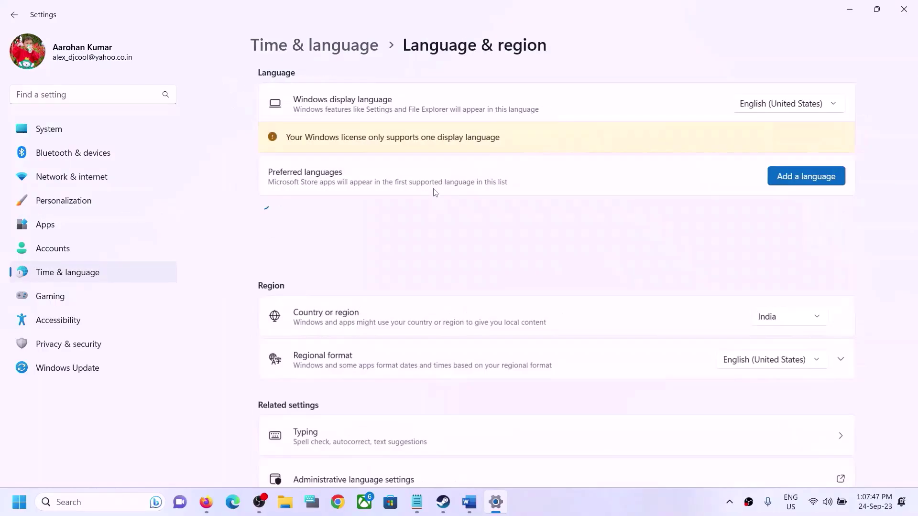
pyautogui.click(782, 345)
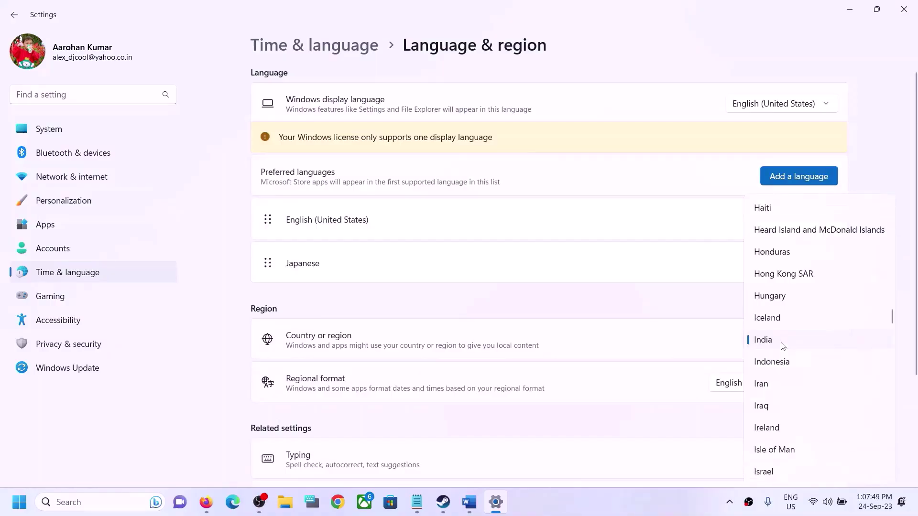
pyautogui.click(887, 105)
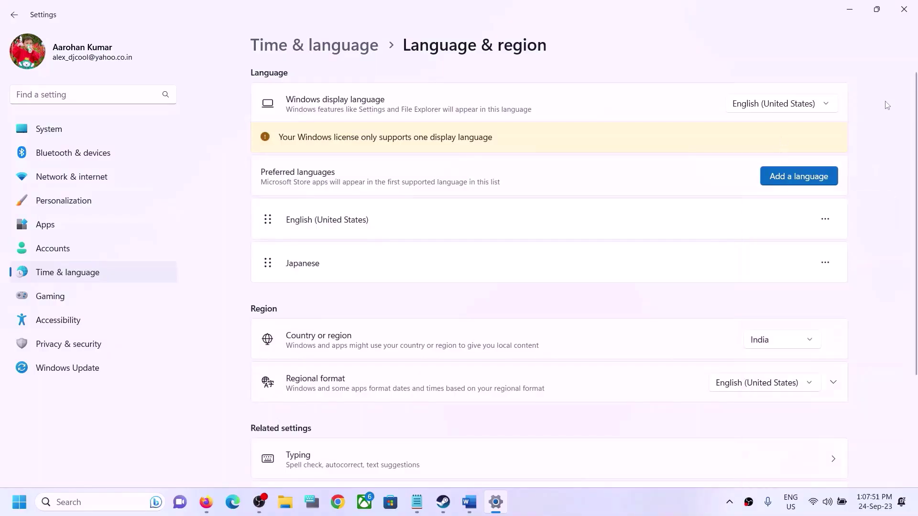
# Step: Highlight Step 3's instruction wording in the notes, including the word 'antivirus'
pyautogui.click(907, 10)
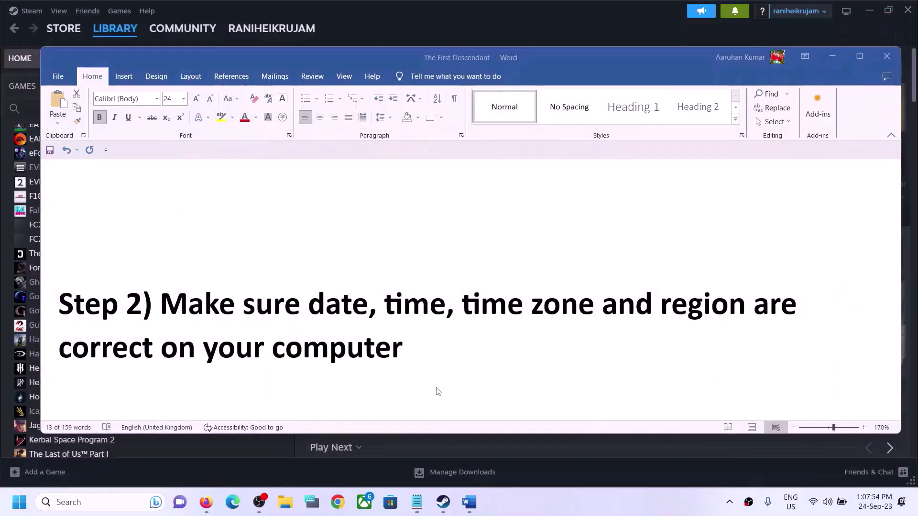
pyautogui.scroll(-4, 438, 388)
pyautogui.scroll(1, 438, 387)
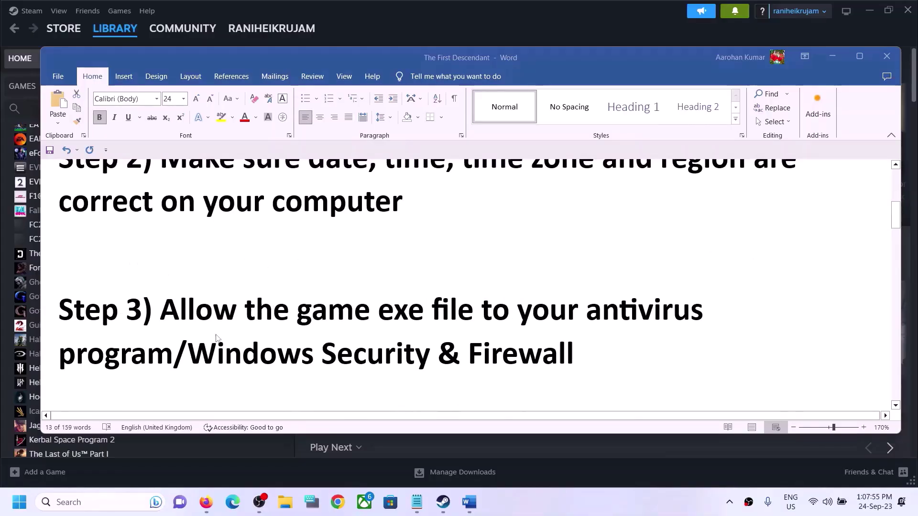
pyautogui.moveTo(171, 309); pyautogui.dragTo(173, 358)
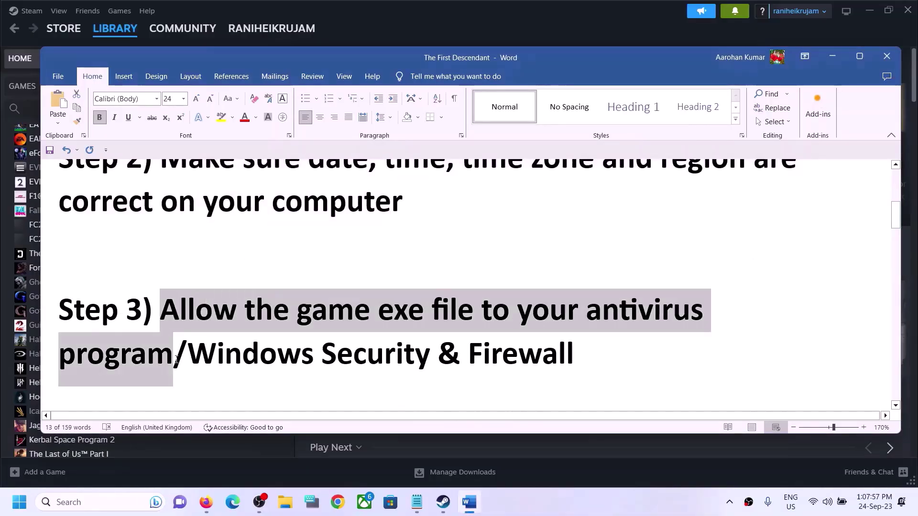
pyautogui.click(645, 298)
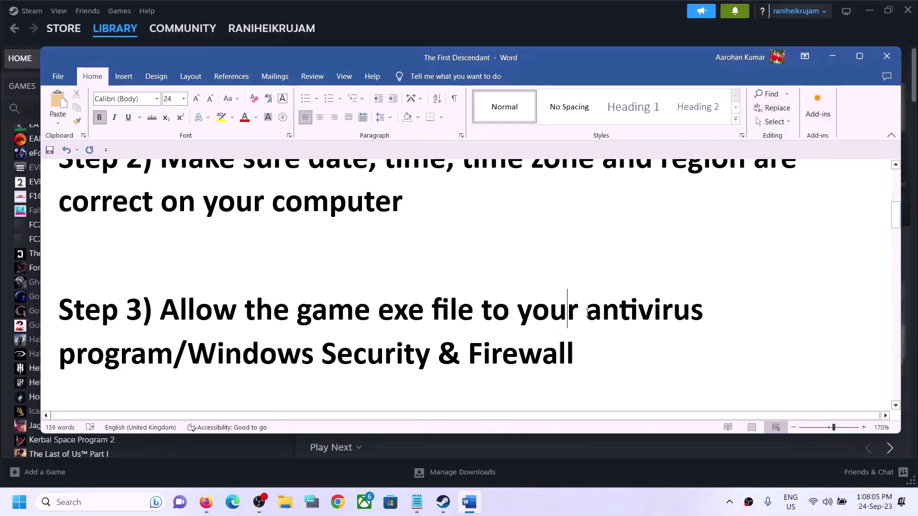
pyautogui.moveTo(586, 312); pyautogui.dragTo(174, 363)
pyautogui.click(181, 261)
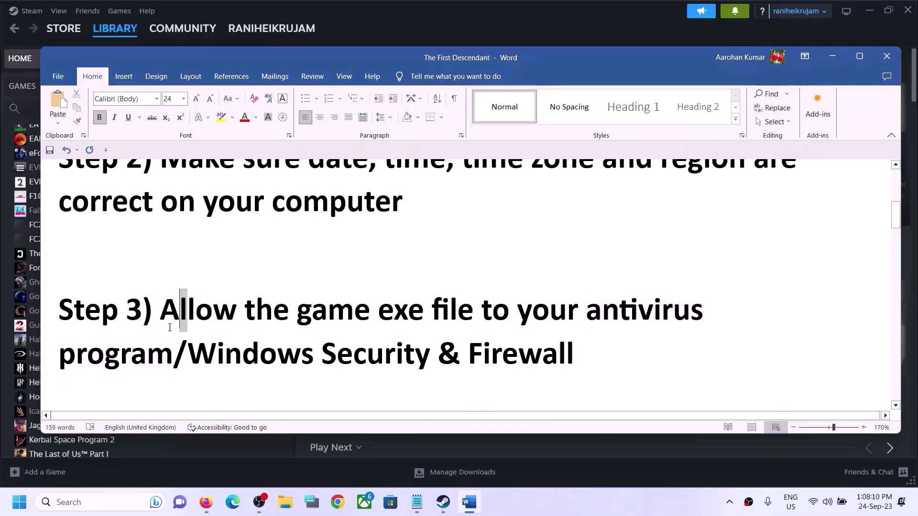
pyautogui.moveTo(171, 316); pyautogui.dragTo(173, 351)
pyautogui.click(712, 247)
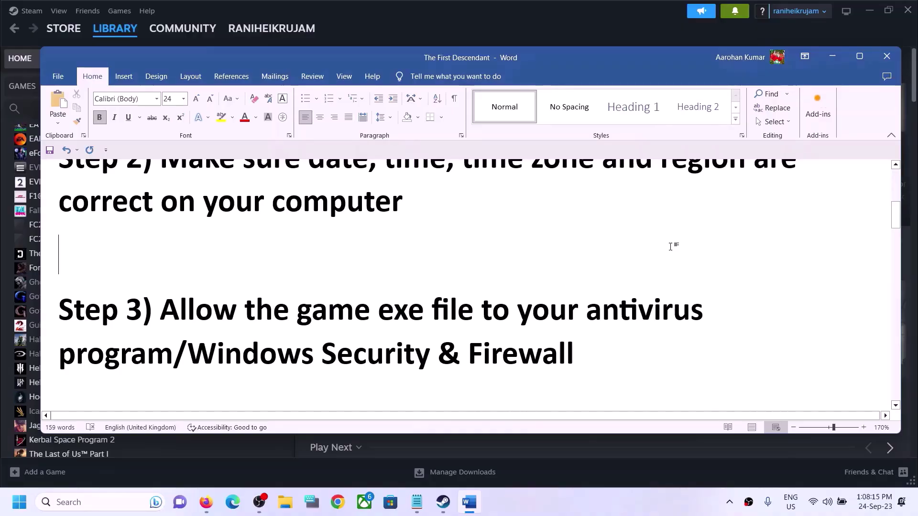
# Step: Highlight 'Windows Security' and 'game exe file to your antivirus program', then open Settings with Win+I
pyautogui.moveTo(189, 356); pyautogui.dragTo(436, 356)
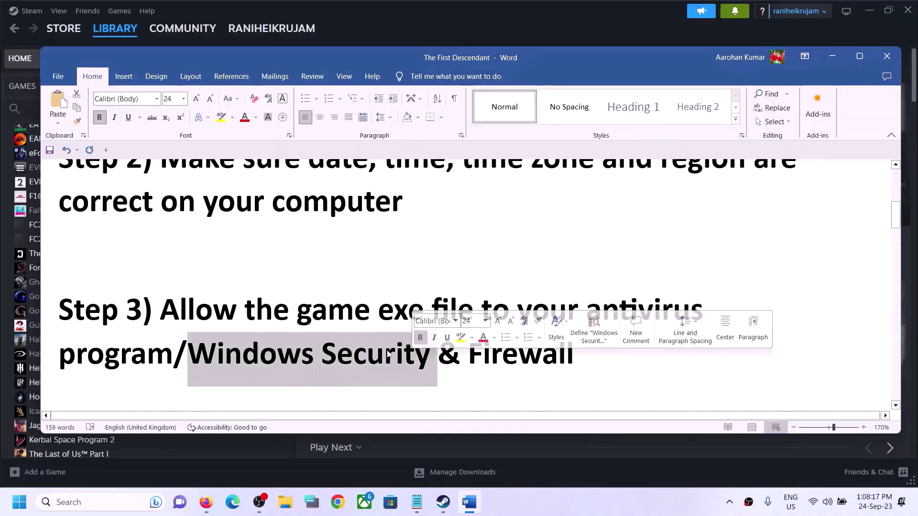
pyautogui.moveTo(345, 309); pyautogui.dragTo(142, 356)
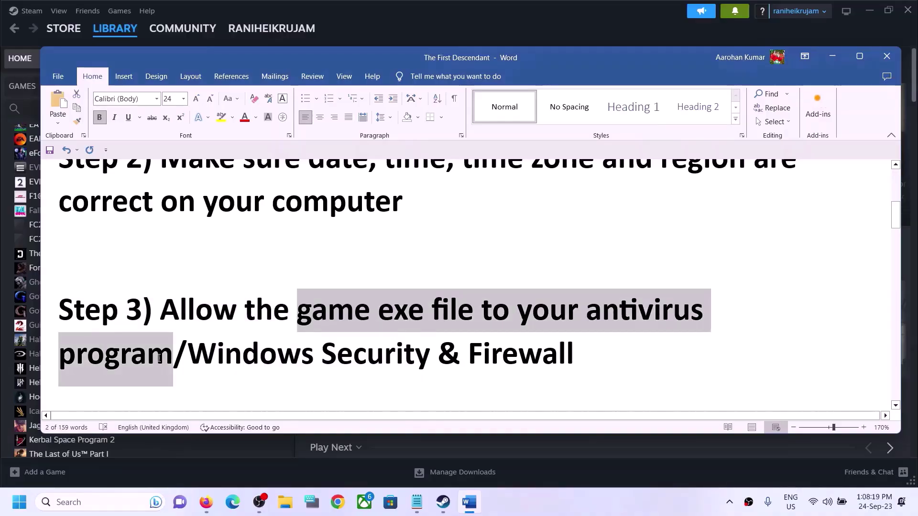
pyautogui.click(564, 306)
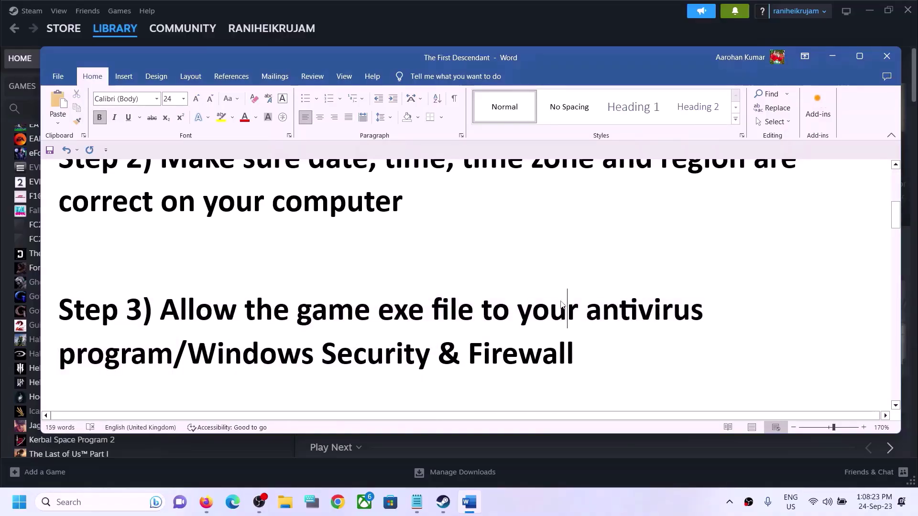
pyautogui.moveTo(216, 354); pyautogui.dragTo(326, 348)
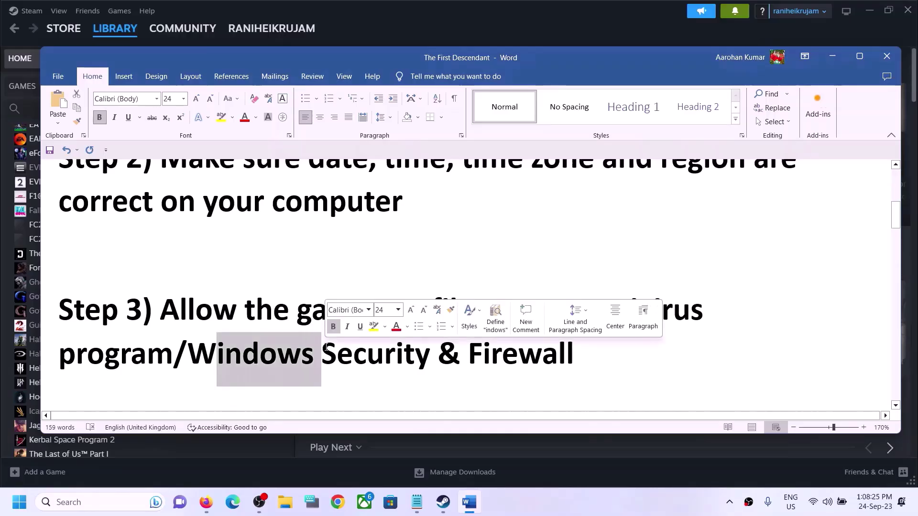
pyautogui.click(575, 318)
pyautogui.click(557, 257)
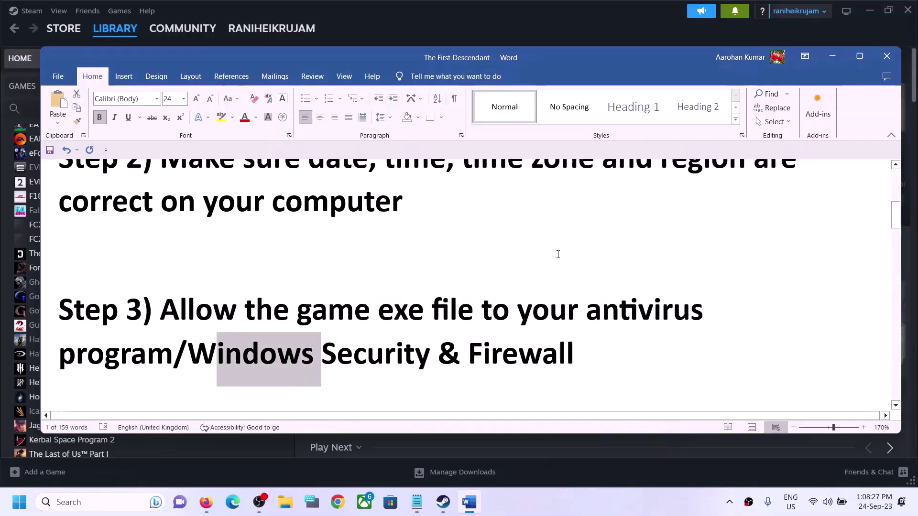
pyautogui.press('super+i')
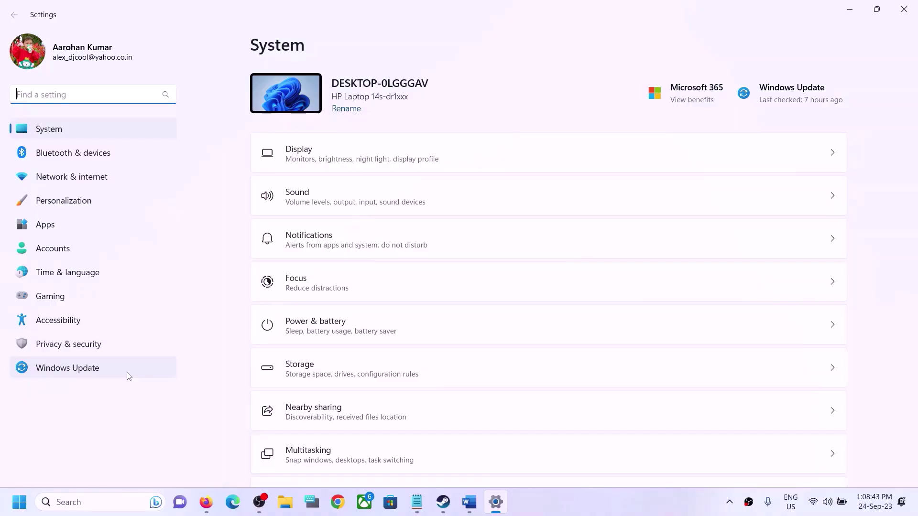
# Step: Go to Privacy & security and launch the Windows Security app
pyautogui.click(94, 345)
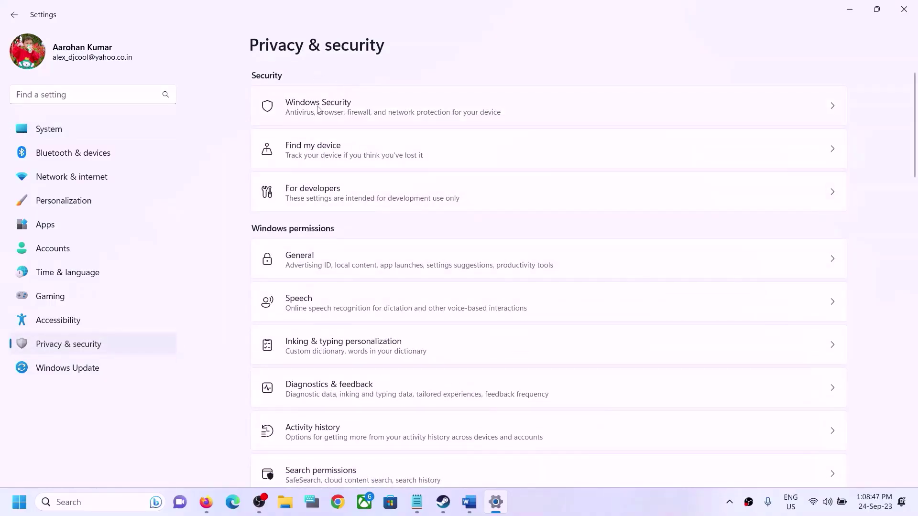
pyautogui.click(318, 109)
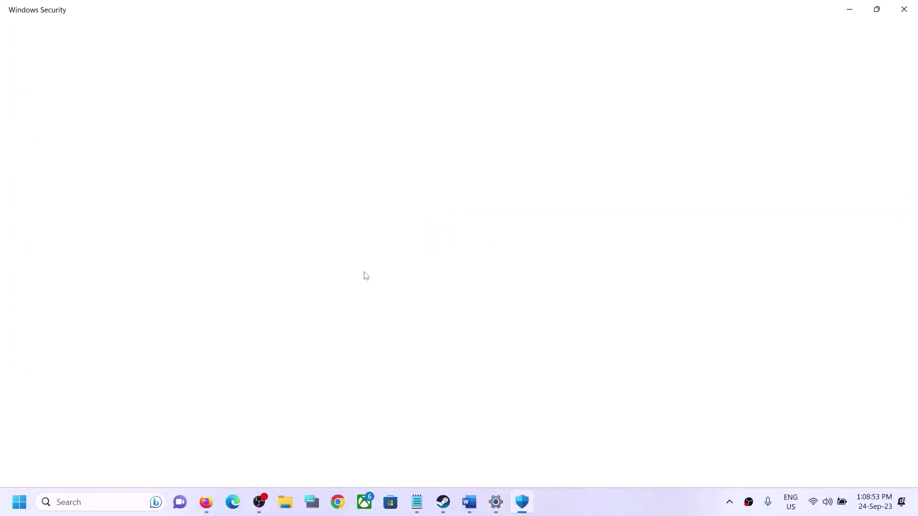
# Step: Open the Controlled folder access allowed-apps list via ransomware protection, approving the UAC prompt, and choose Add
pyautogui.scroll(-2, 365, 275)
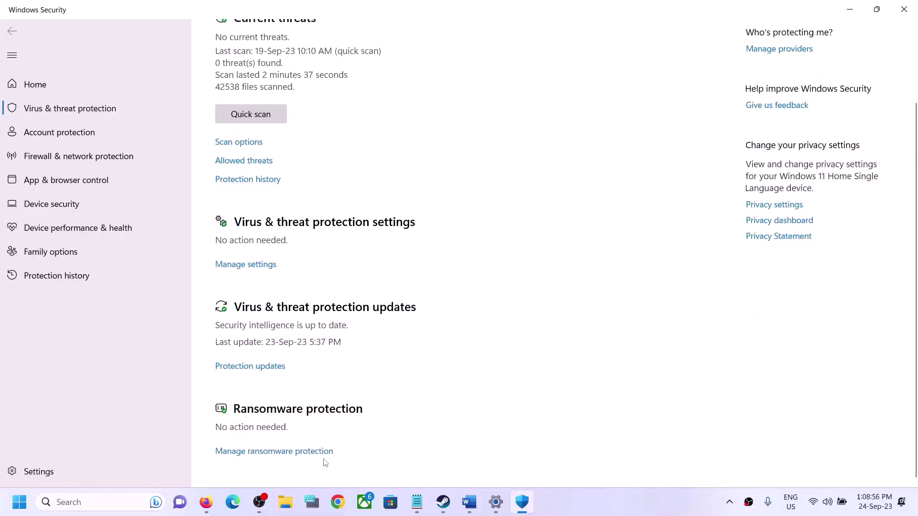
pyautogui.click(278, 452)
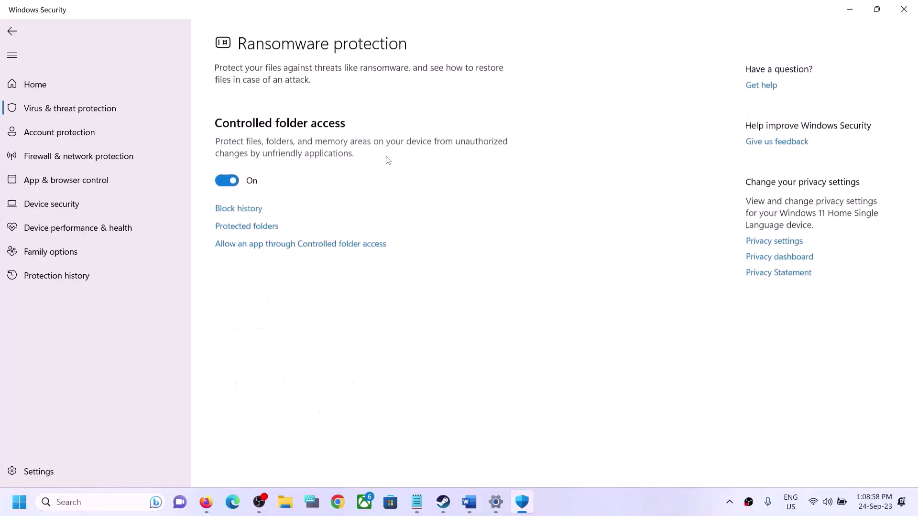
pyautogui.click(310, 245)
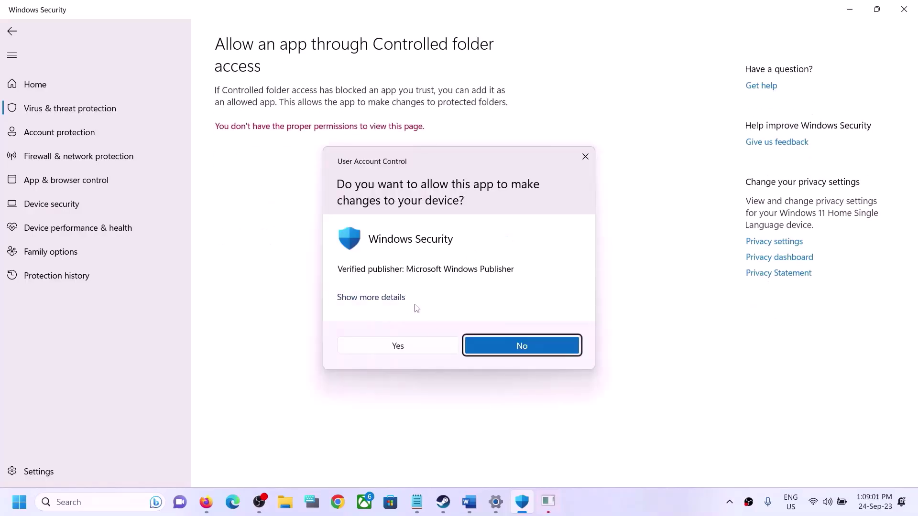
pyautogui.click(425, 341)
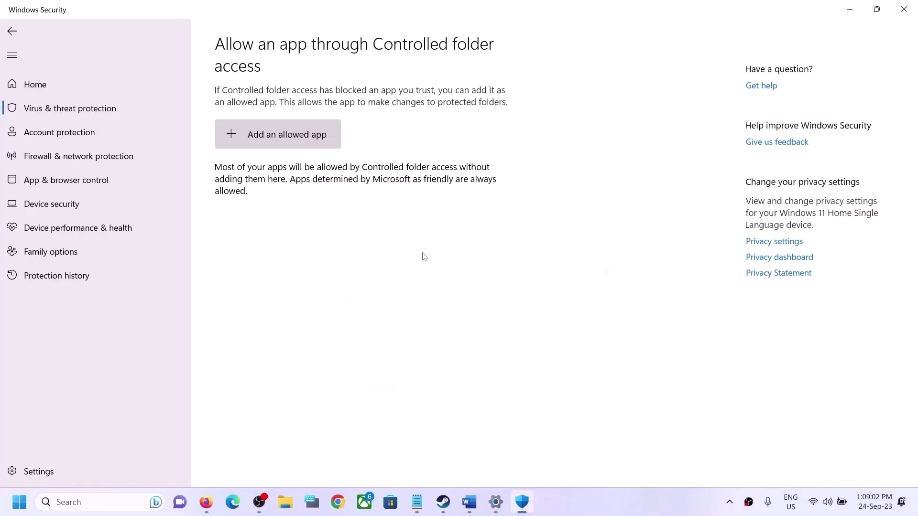
pyautogui.click(275, 139)
# Step: Choose to browse all apps and open C:\Program Files (x86)
pyautogui.click(265, 182)
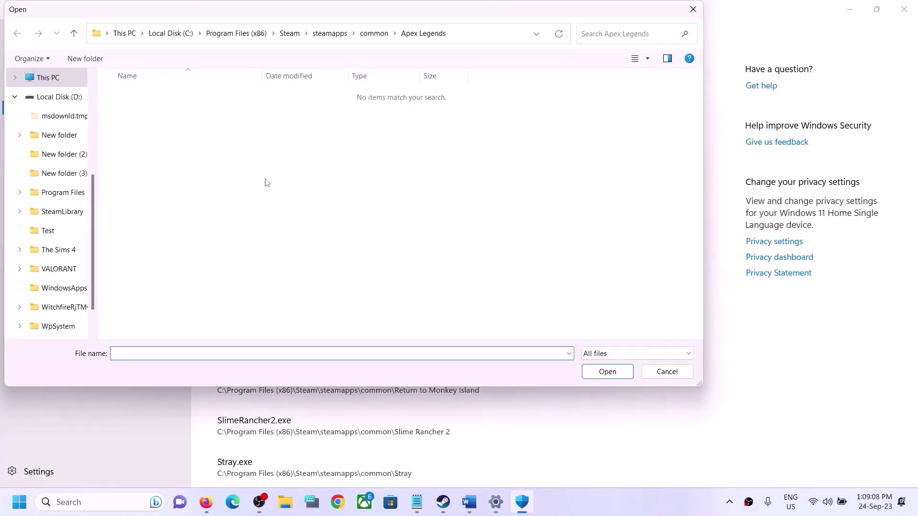
pyautogui.scroll(1, 48, 177)
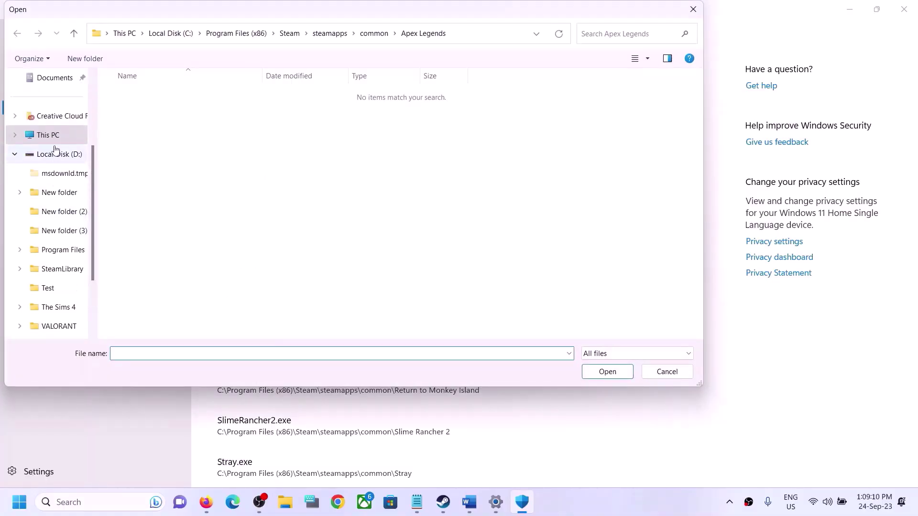
pyautogui.click(47, 136)
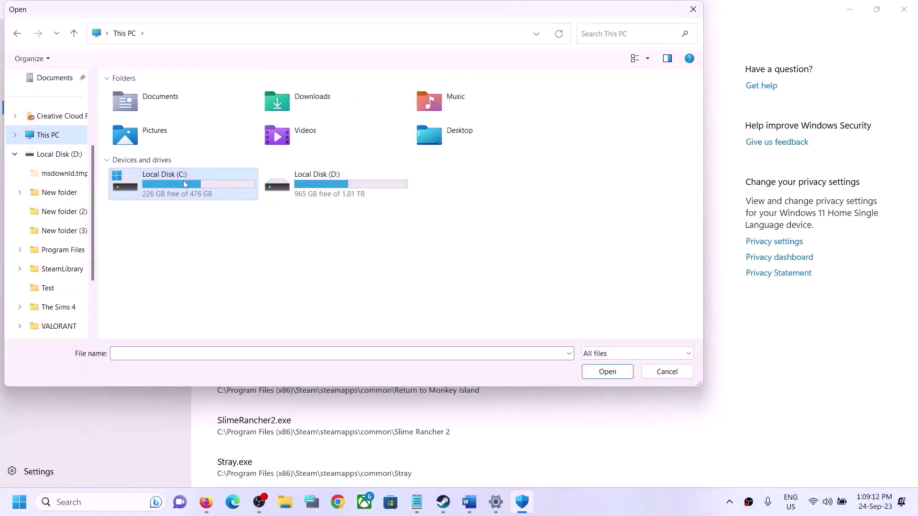
pyautogui.doubleClick(185, 184)
pyautogui.scroll(-2, 165, 268)
pyautogui.doubleClick(161, 289)
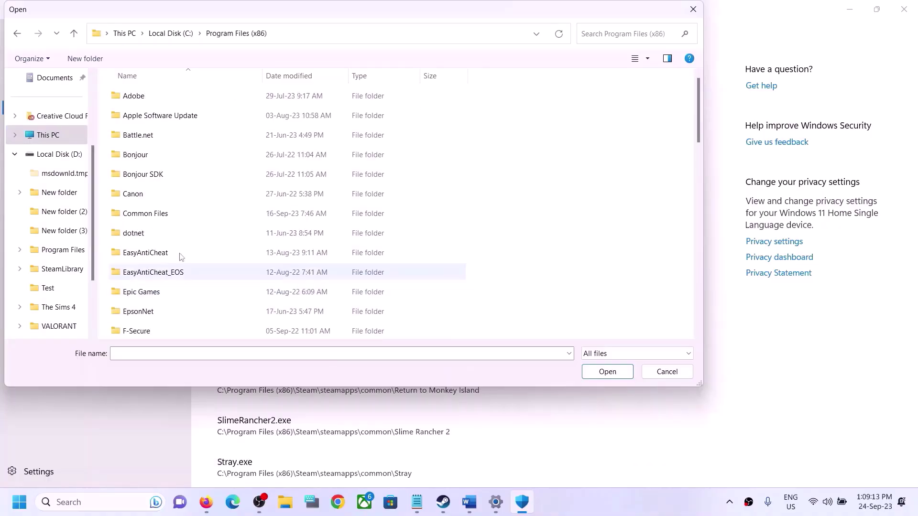
# Step: Browse into Steam\steamapps\common, then check drive D and return to This PC
pyautogui.scroll(-5, 184, 248)
pyautogui.scroll(2, 185, 237)
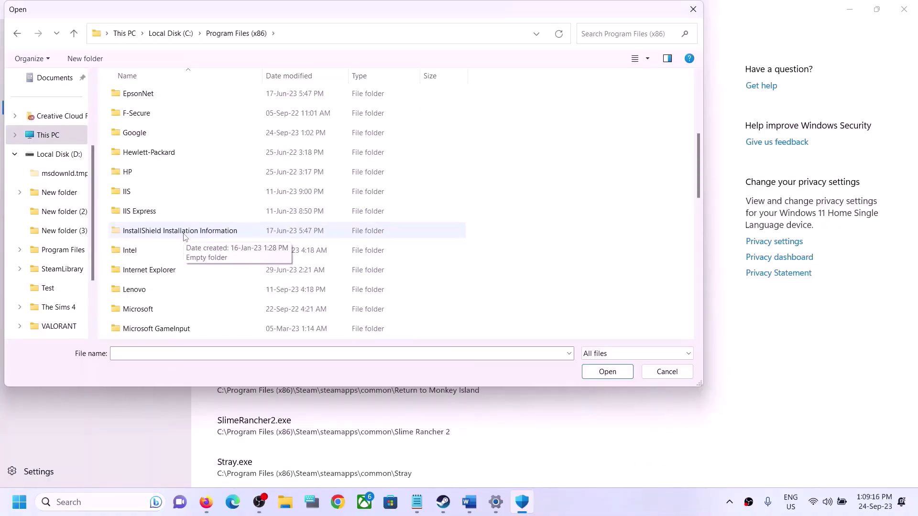
pyautogui.scroll(-2, 175, 217)
pyautogui.scroll(-1, 176, 225)
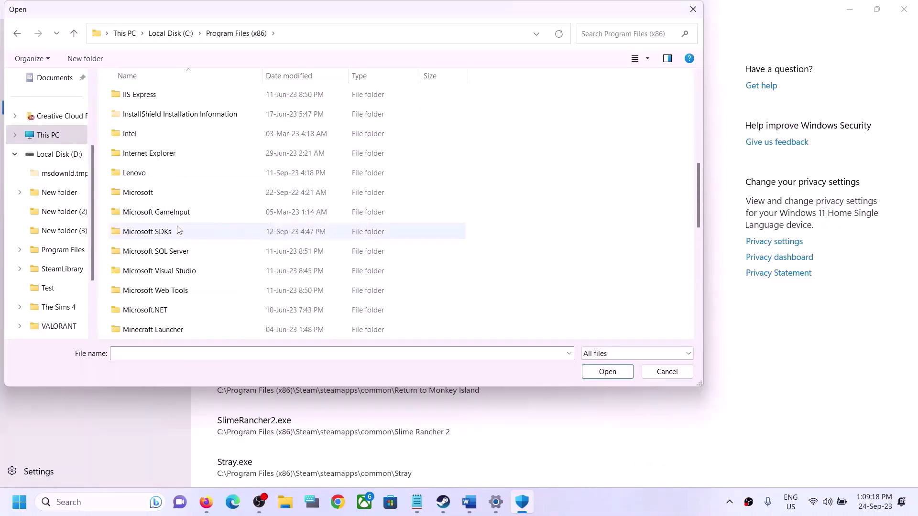
pyautogui.scroll(-4, 178, 230)
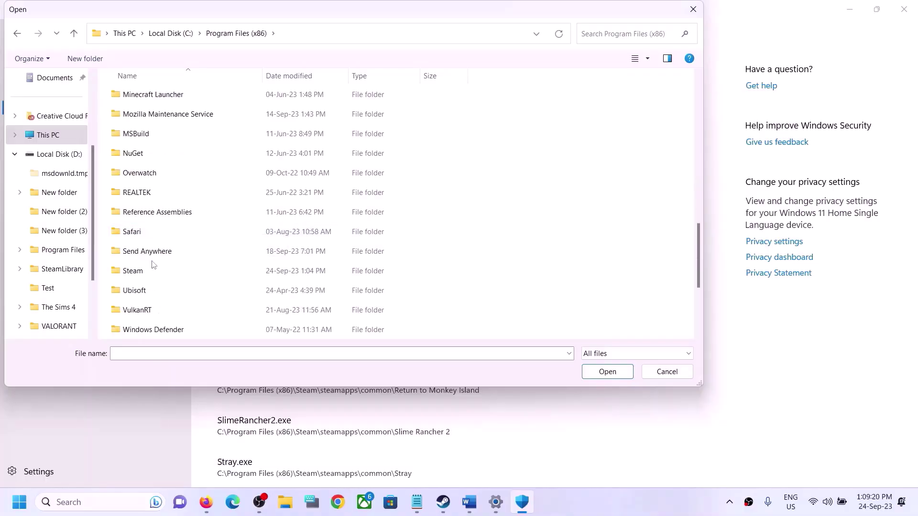
pyautogui.click(153, 273)
pyautogui.doubleClick(152, 273)
pyautogui.scroll(-3, 180, 238)
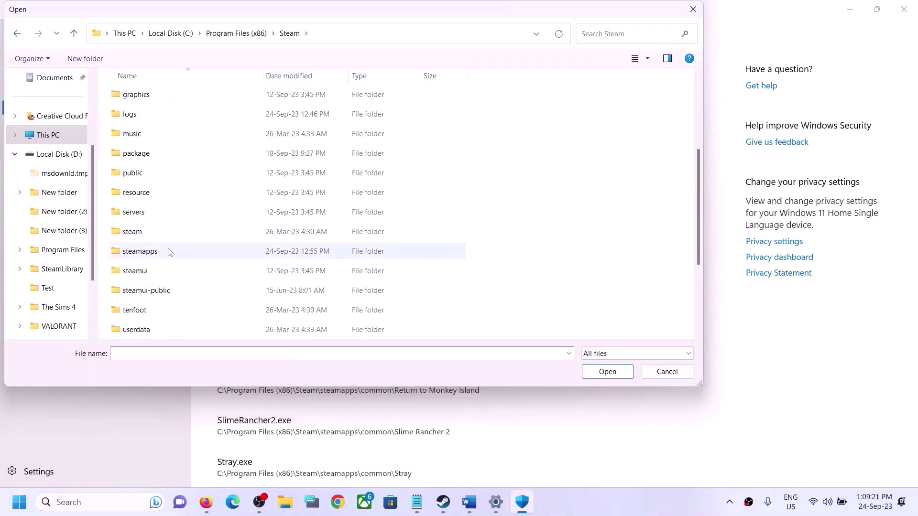
pyautogui.doubleClick(168, 252)
pyautogui.doubleClick(136, 96)
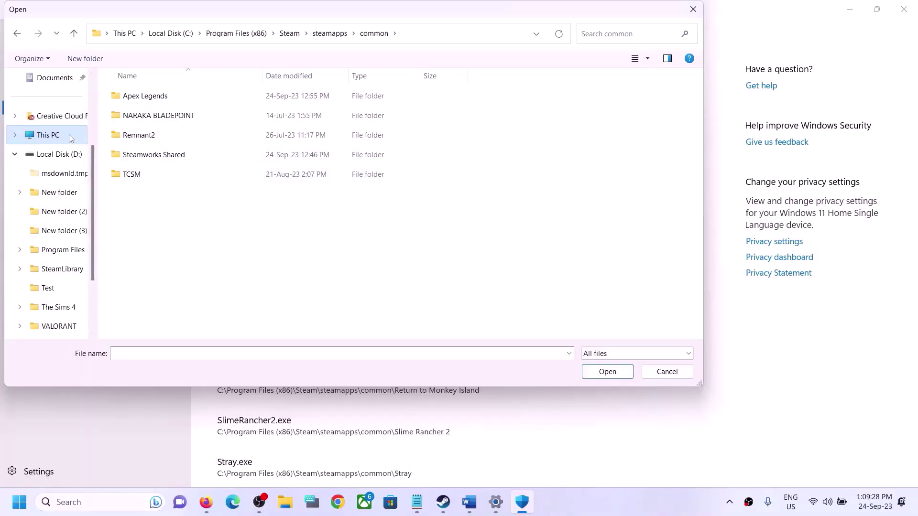
pyautogui.click(57, 157)
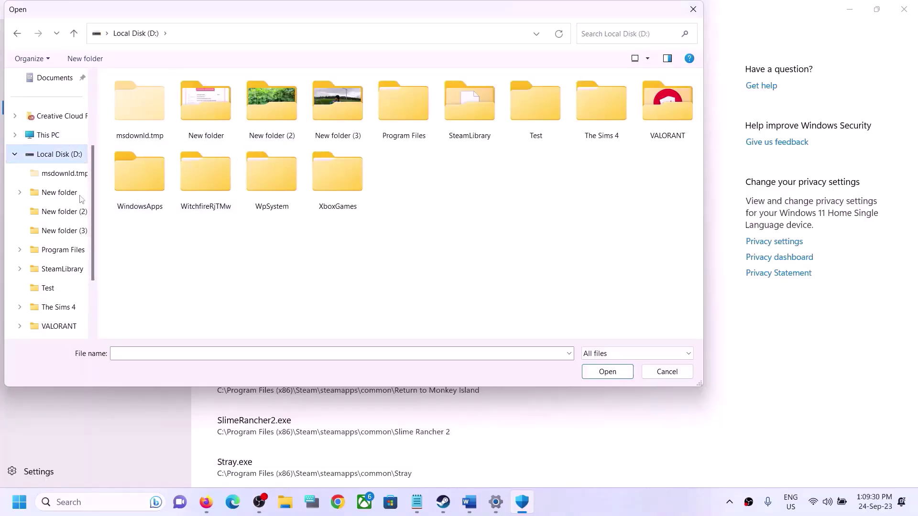
pyautogui.click(48, 135)
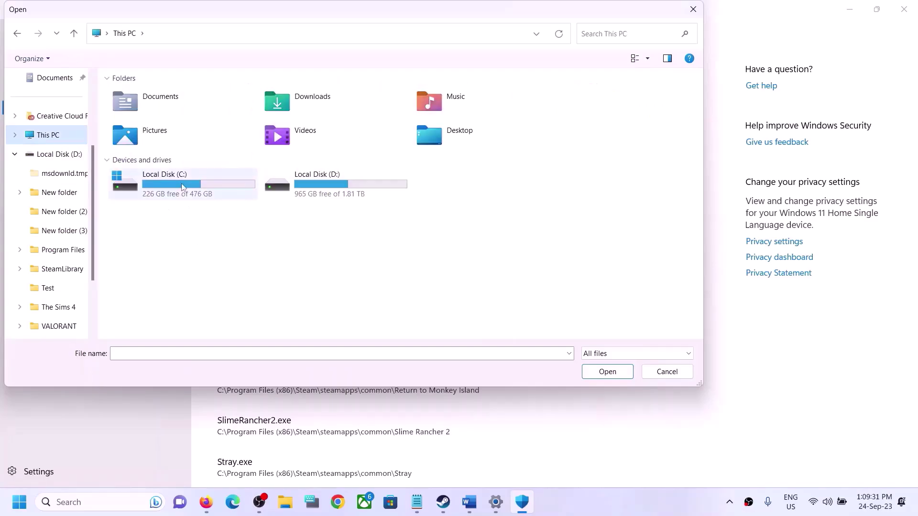
# Step: Browse C:\Program Files, select the Epic Games folder, then go back up to C:\
pyautogui.doubleClick(182, 186)
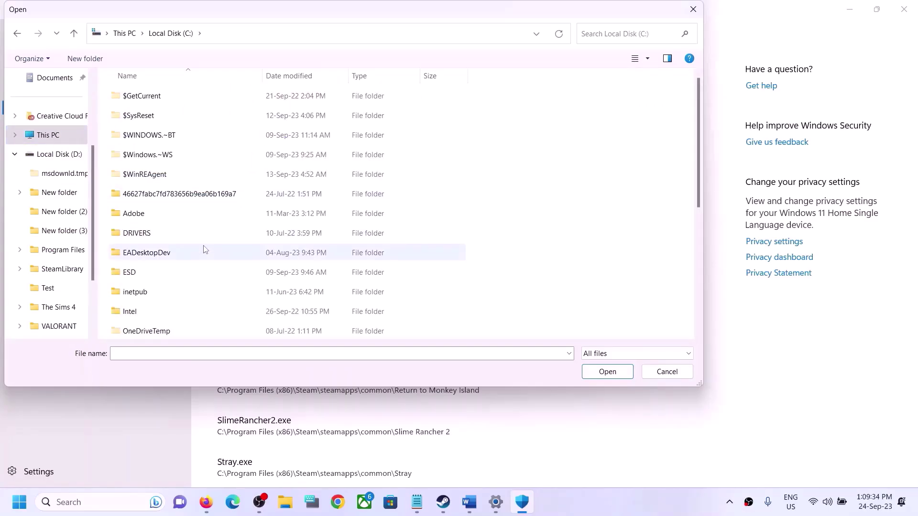
pyautogui.scroll(-3, 205, 250)
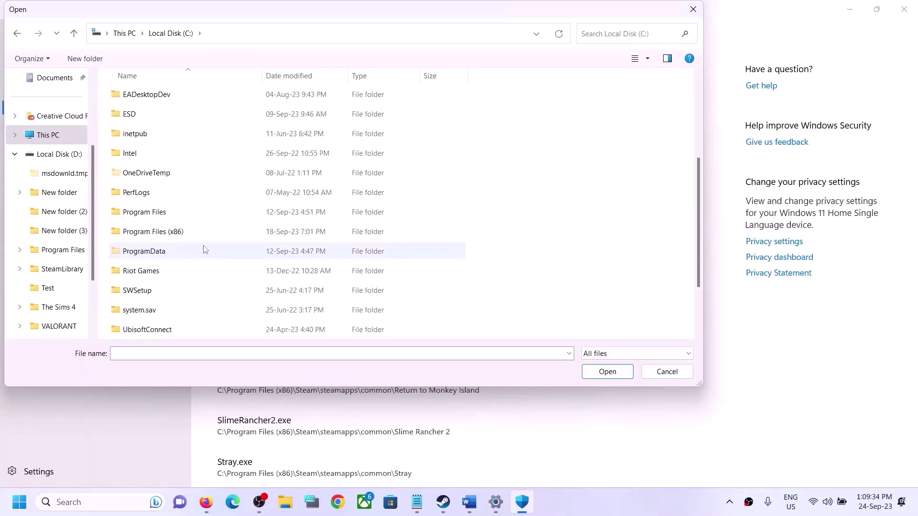
pyautogui.doubleClick(193, 215)
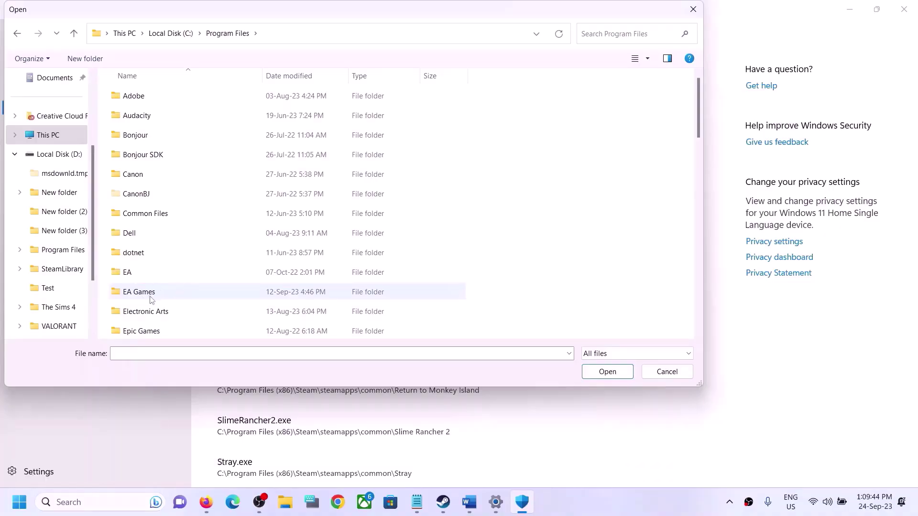
pyautogui.scroll(-1, 186, 298)
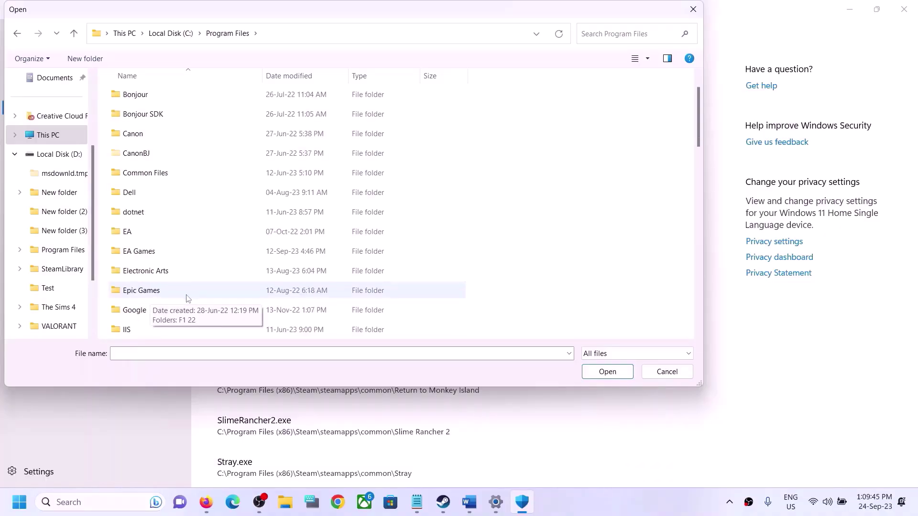
pyautogui.click(136, 293)
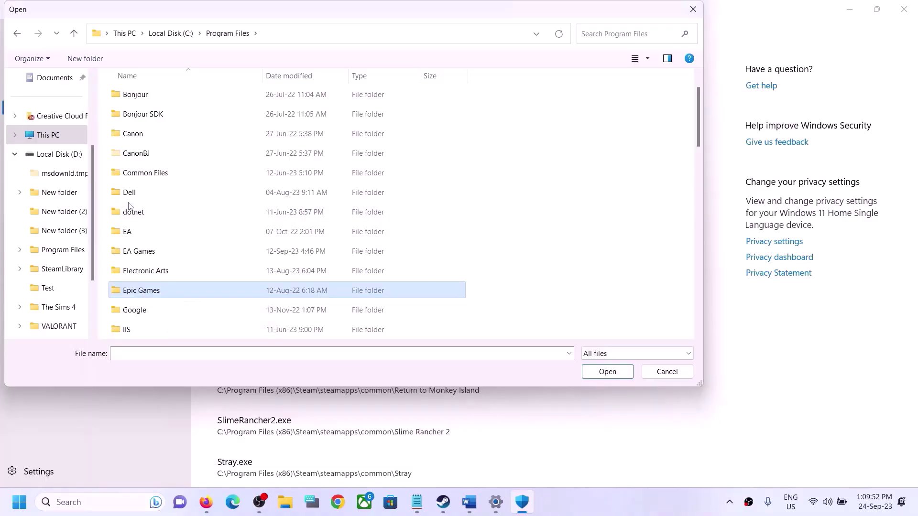
pyautogui.click(74, 33)
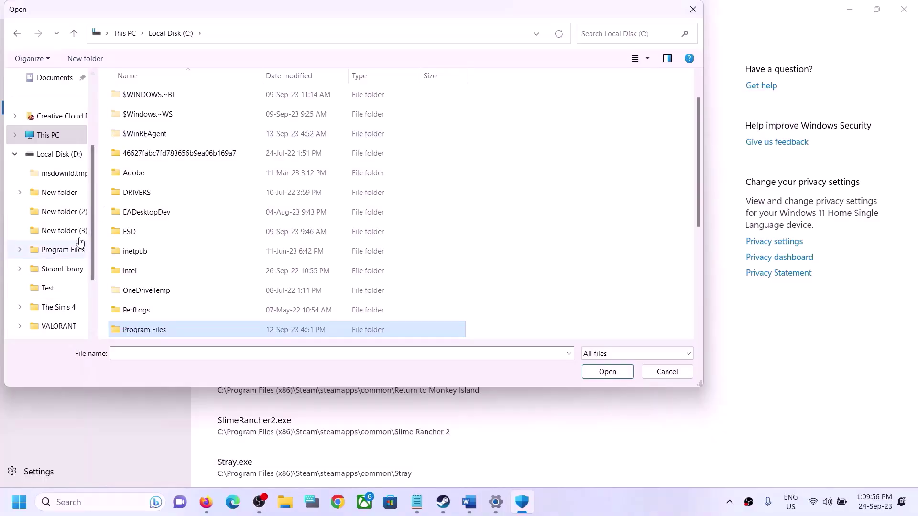
# Step: Add TheFirstDescendant from D:\SteamLibrary\steamapps\common\The First Descendant Steam Beta as an allowed app
pyautogui.click(59, 154)
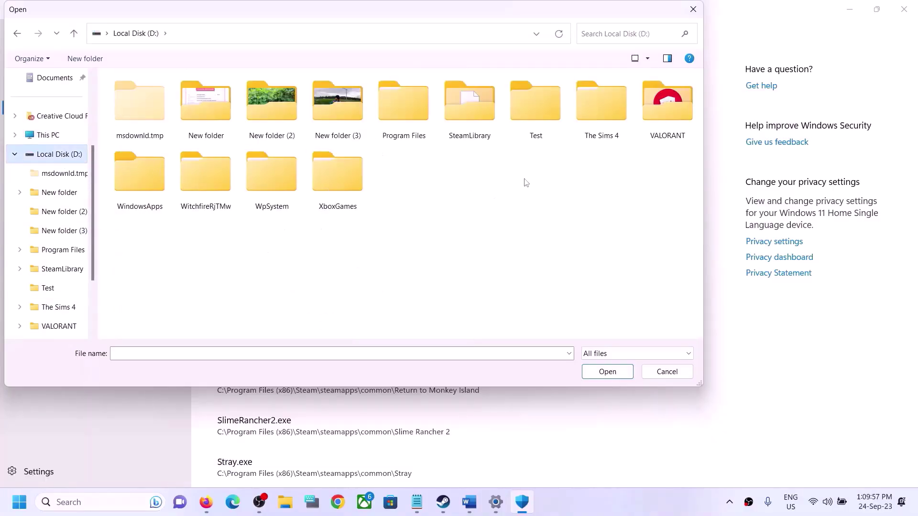
pyautogui.doubleClick(491, 124)
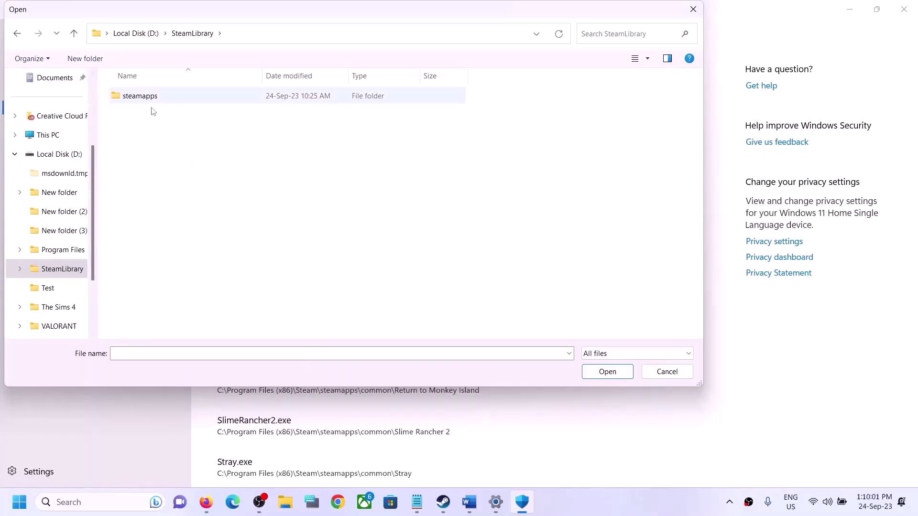
pyautogui.doubleClick(149, 95)
pyautogui.doubleClick(149, 95)
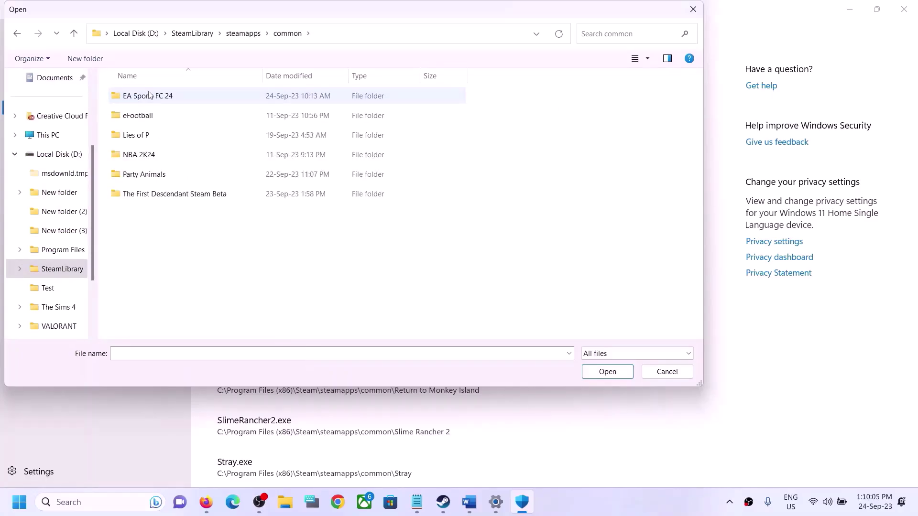
pyautogui.doubleClick(172, 195)
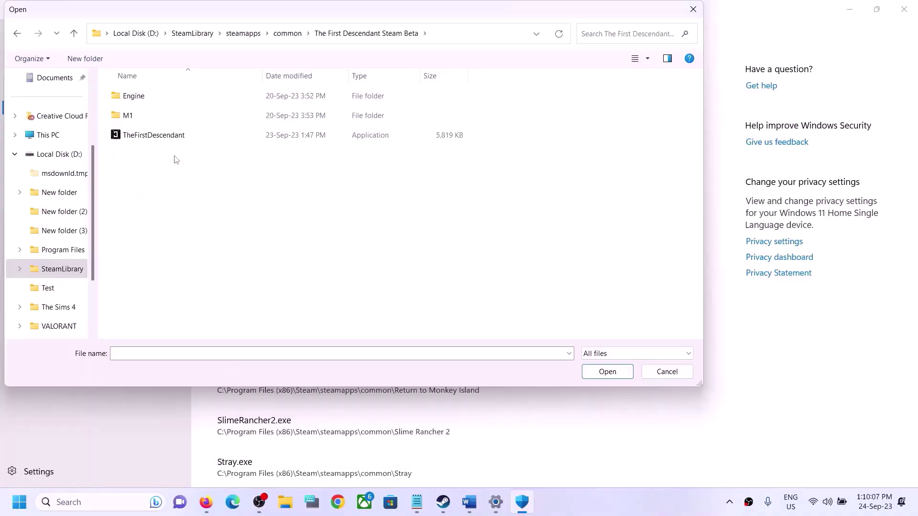
pyautogui.click(144, 138)
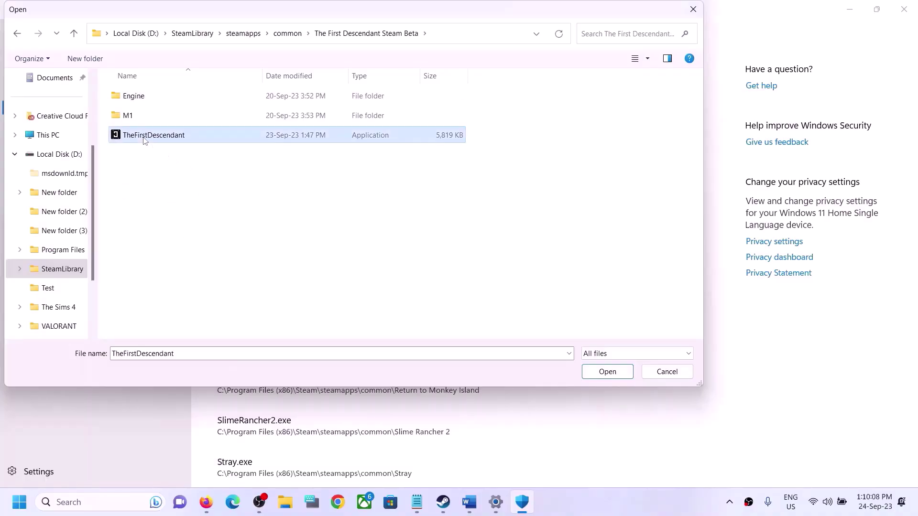
pyautogui.click(607, 373)
pyautogui.click(289, 134)
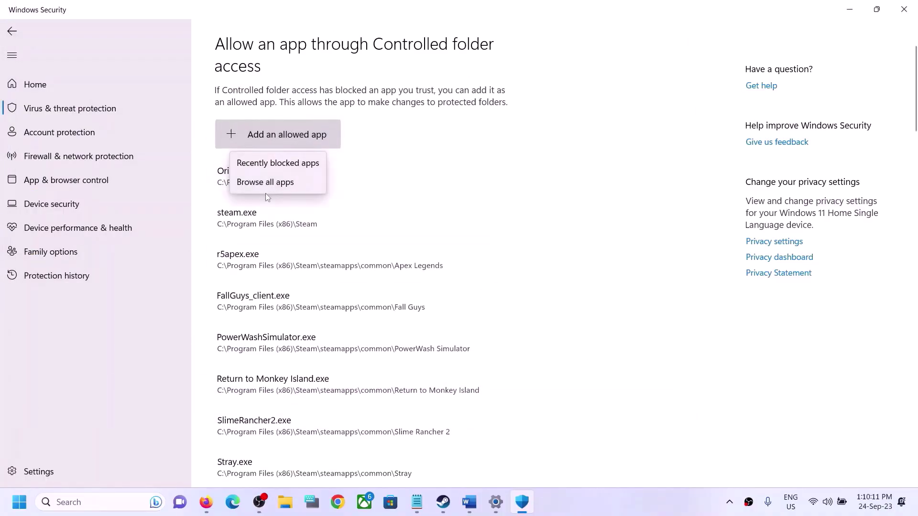
# Step: Add M1-Win64-Shipping from the game's M1\Binaries\Win64 folder to the allowed apps
pyautogui.click(266, 187)
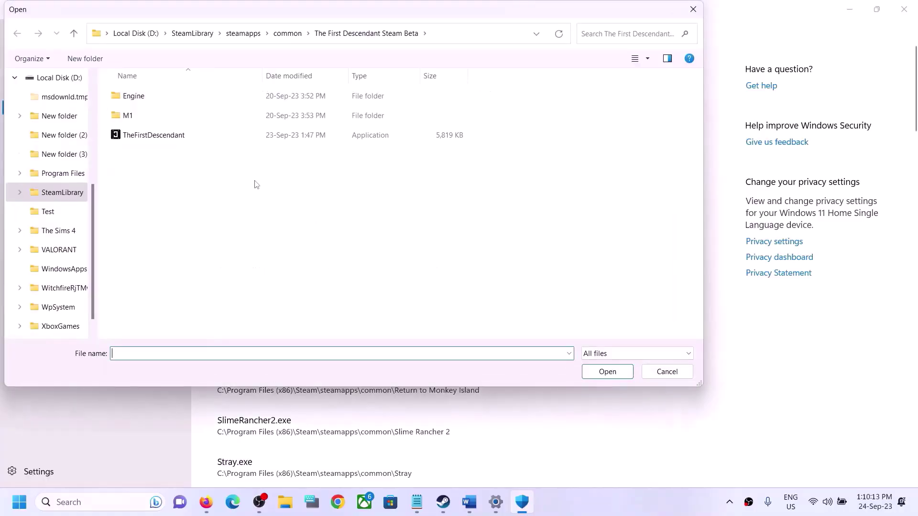
pyautogui.doubleClick(148, 114)
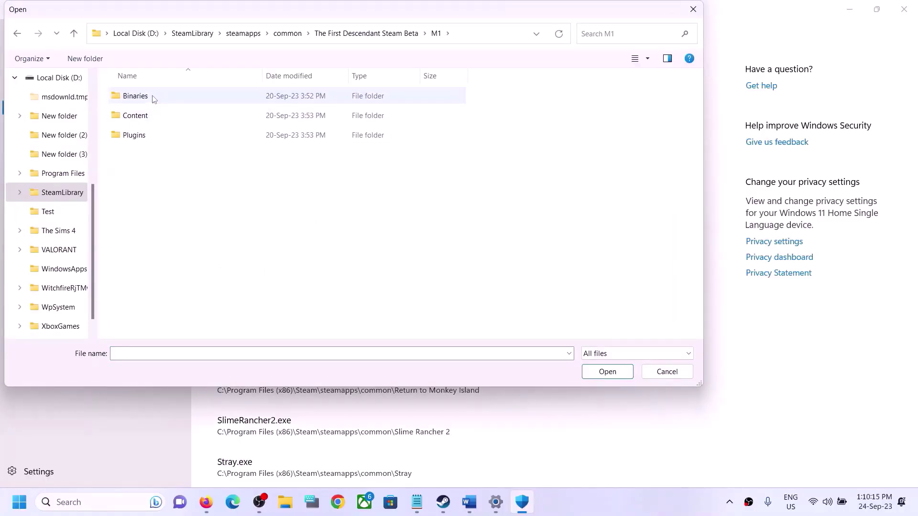
pyautogui.doubleClick(154, 96)
pyautogui.doubleClick(154, 96)
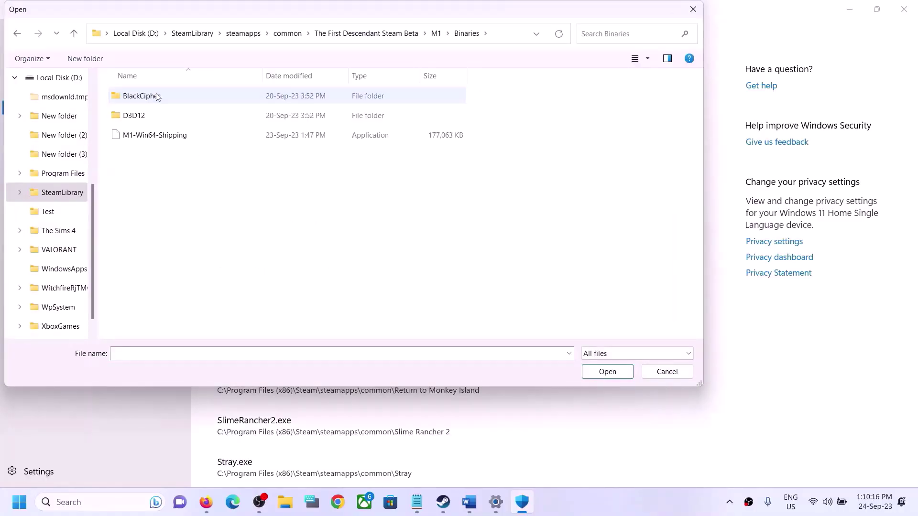
pyautogui.click(140, 135)
pyautogui.click(604, 373)
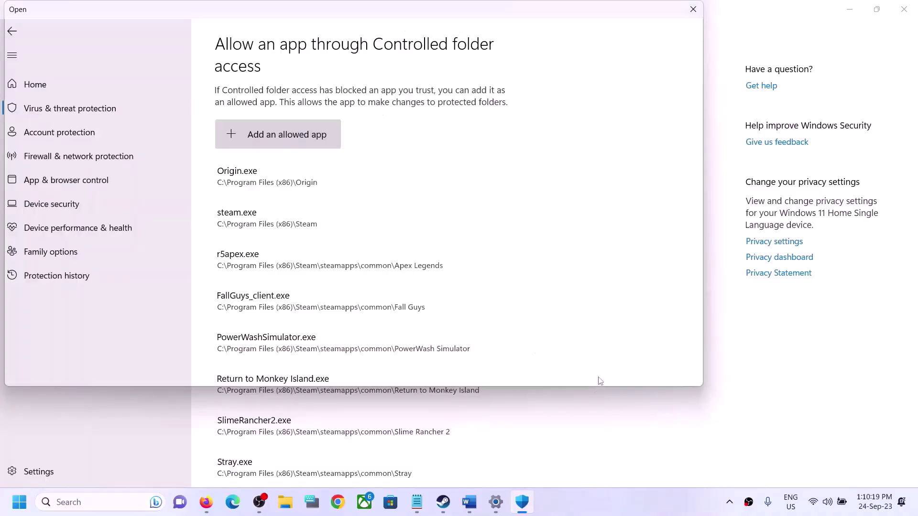